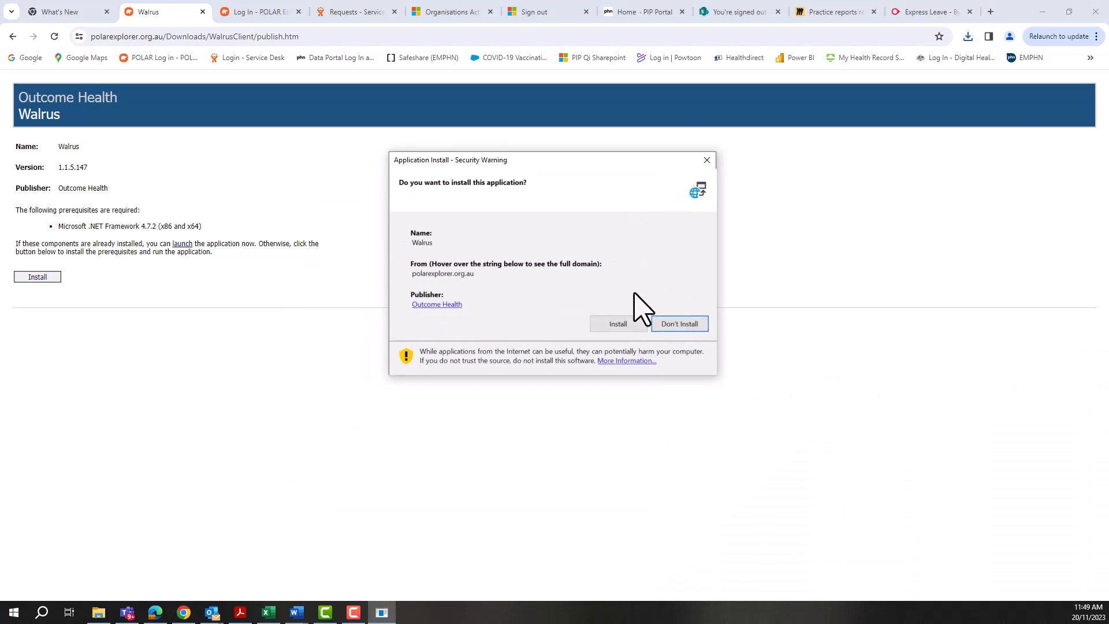
- Install the Walrus application and reposition its login window
click(614, 327)
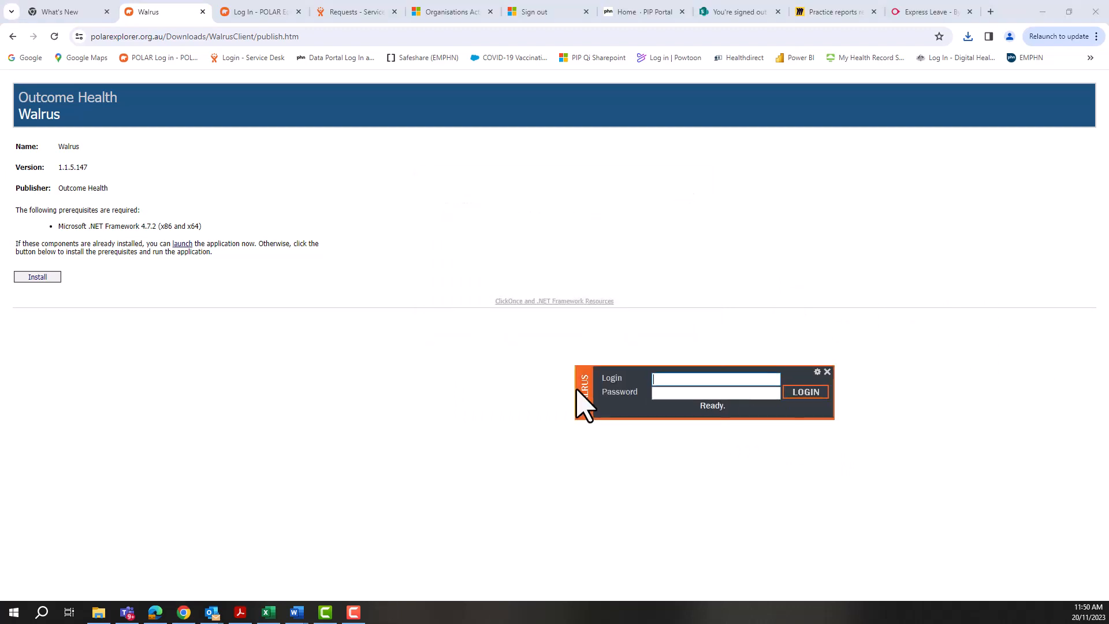
drag(576, 390, 382, 372)
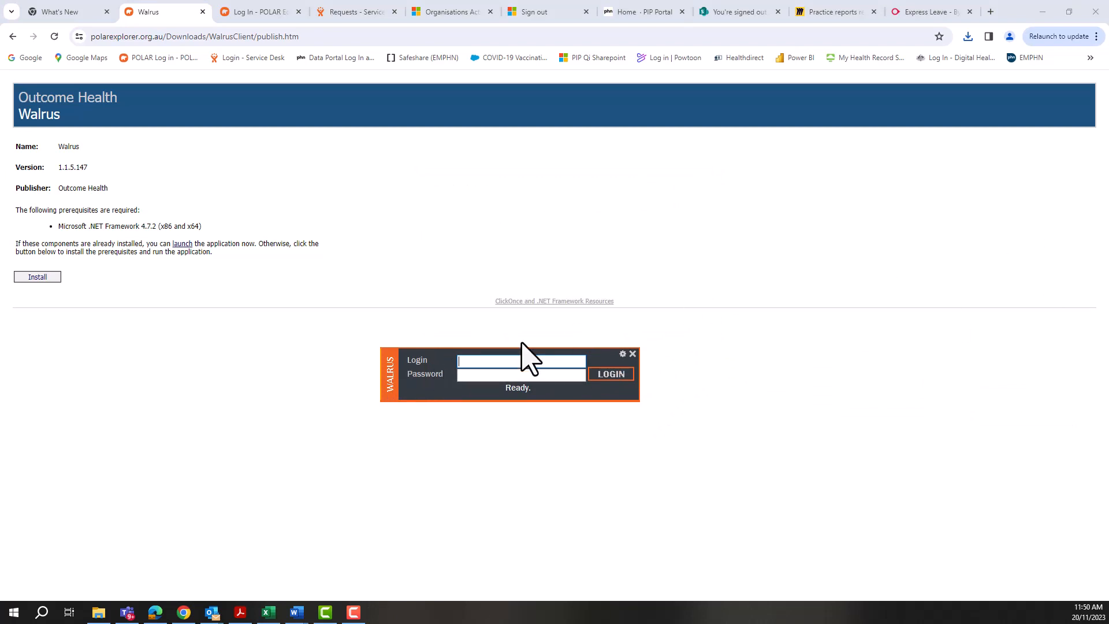
- Log in to Walrus with the user's login name and account password
click(476, 376)
text(*******)
click(606, 375)
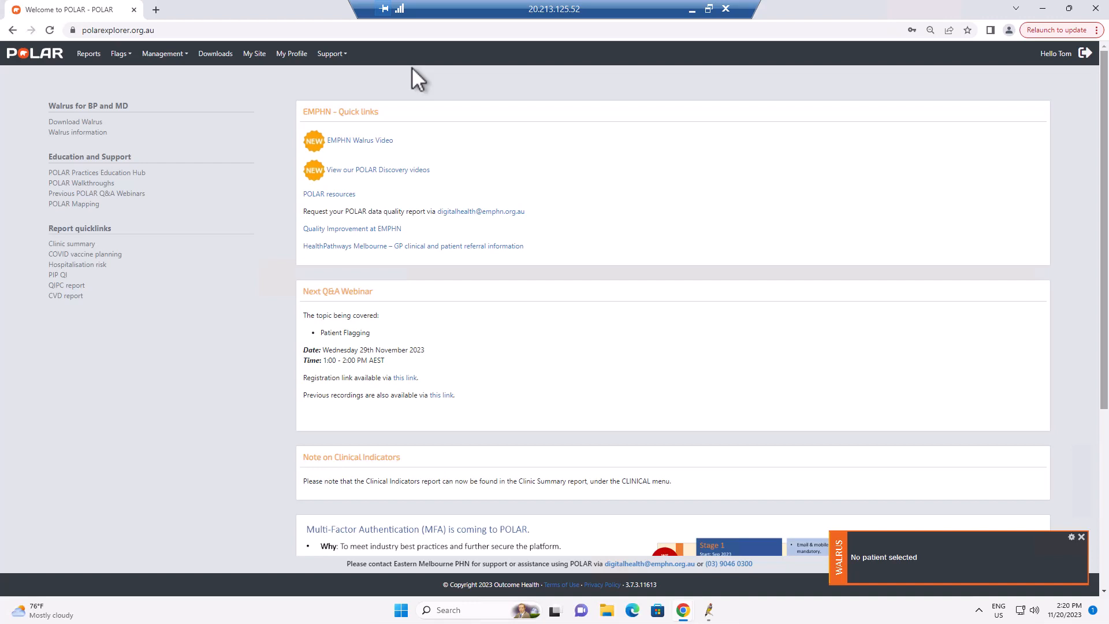
- Open the site's user accounts and start creating a new user account
click(254, 53)
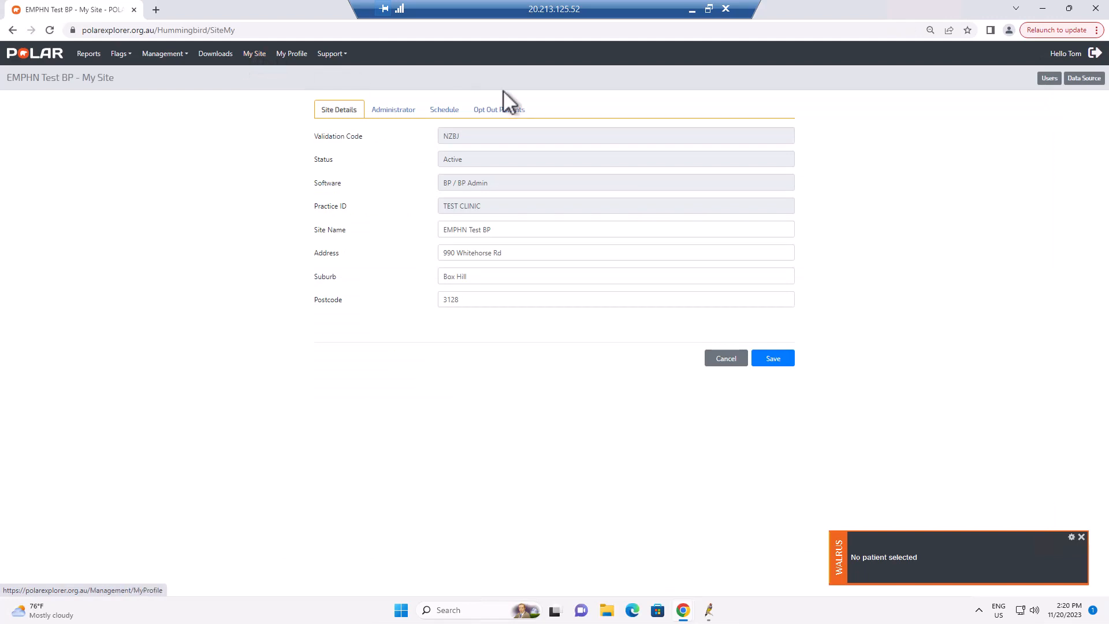
click(1050, 79)
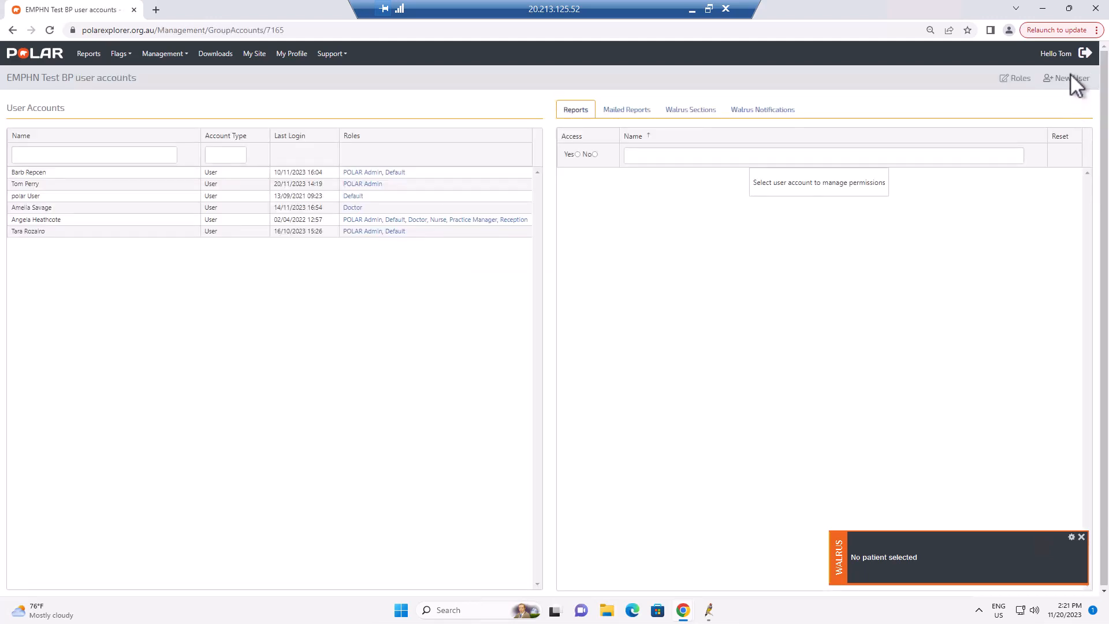
click(1072, 76)
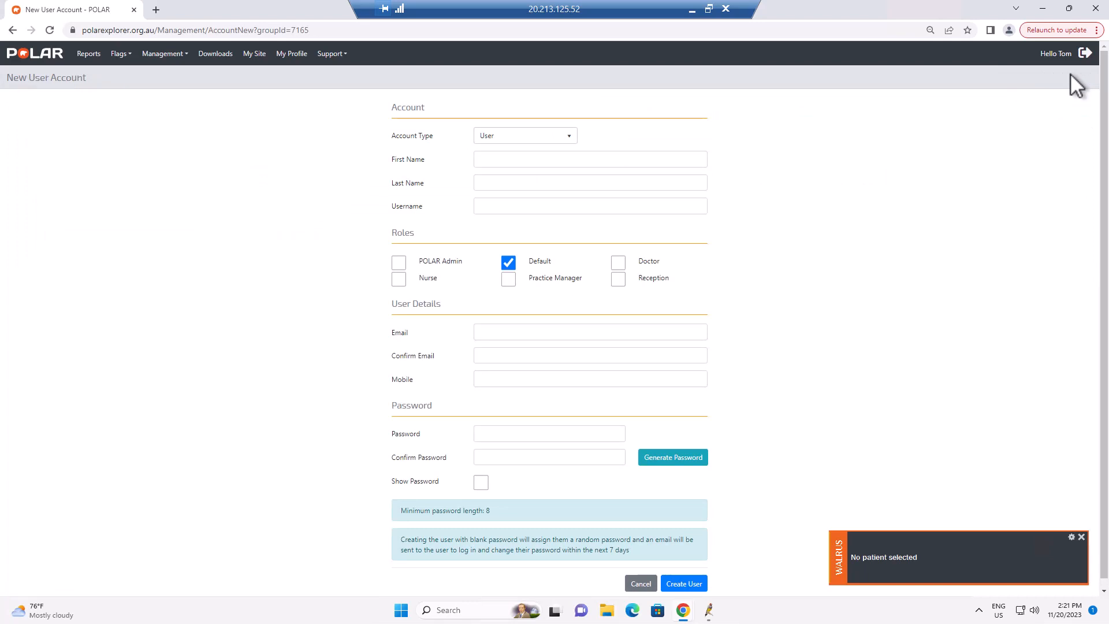
- Enter the new user's first name and last name
click(537, 162)
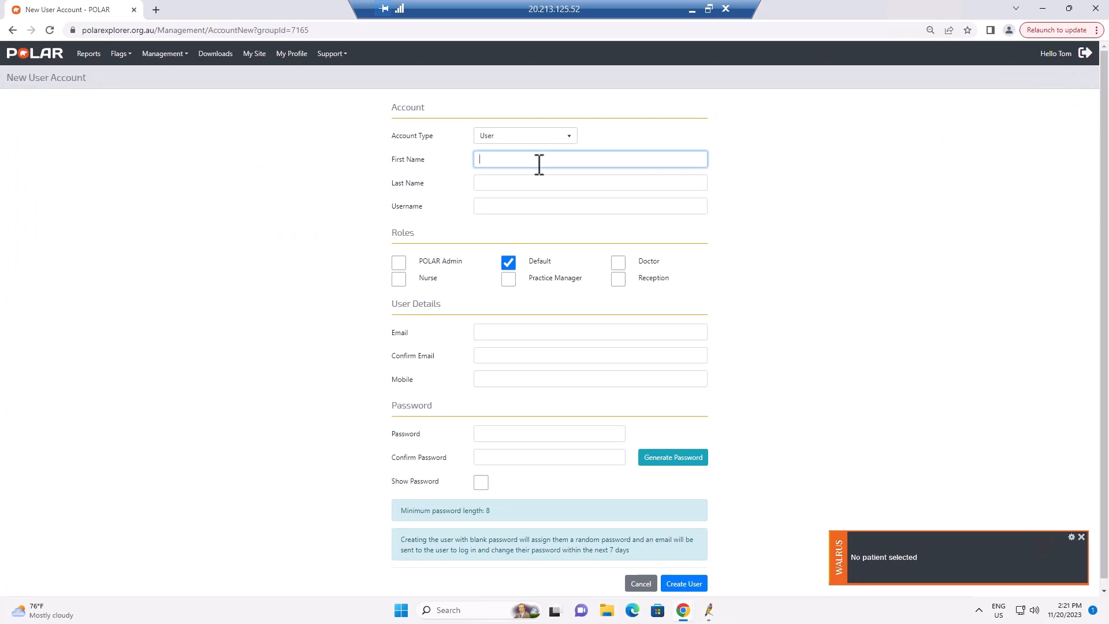
click(511, 182)
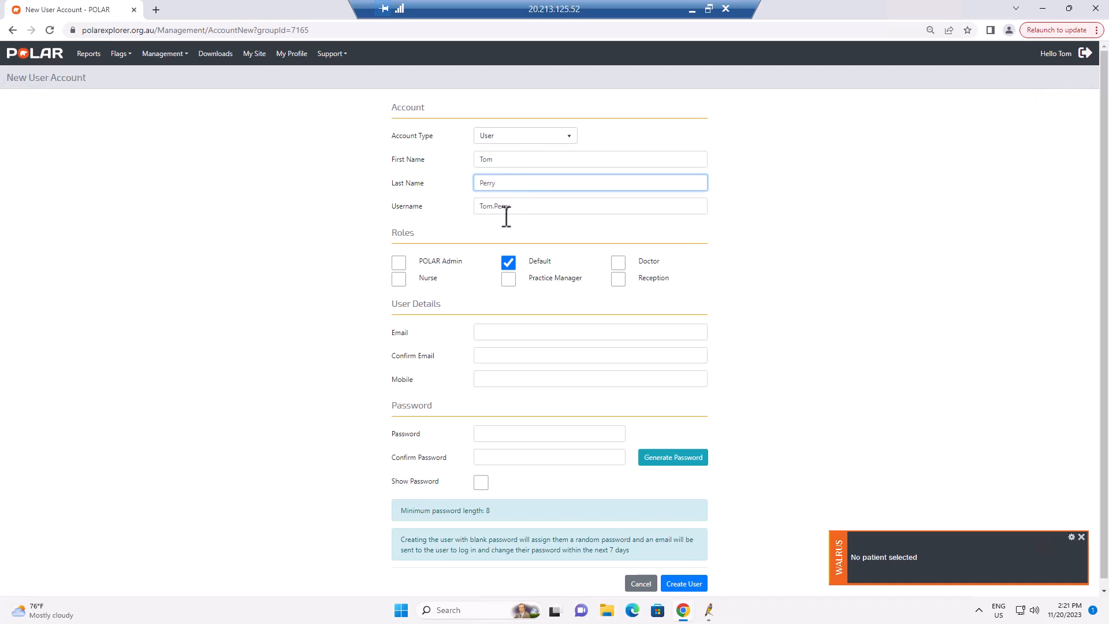
- Deselect the Default role for the new user
click(509, 264)
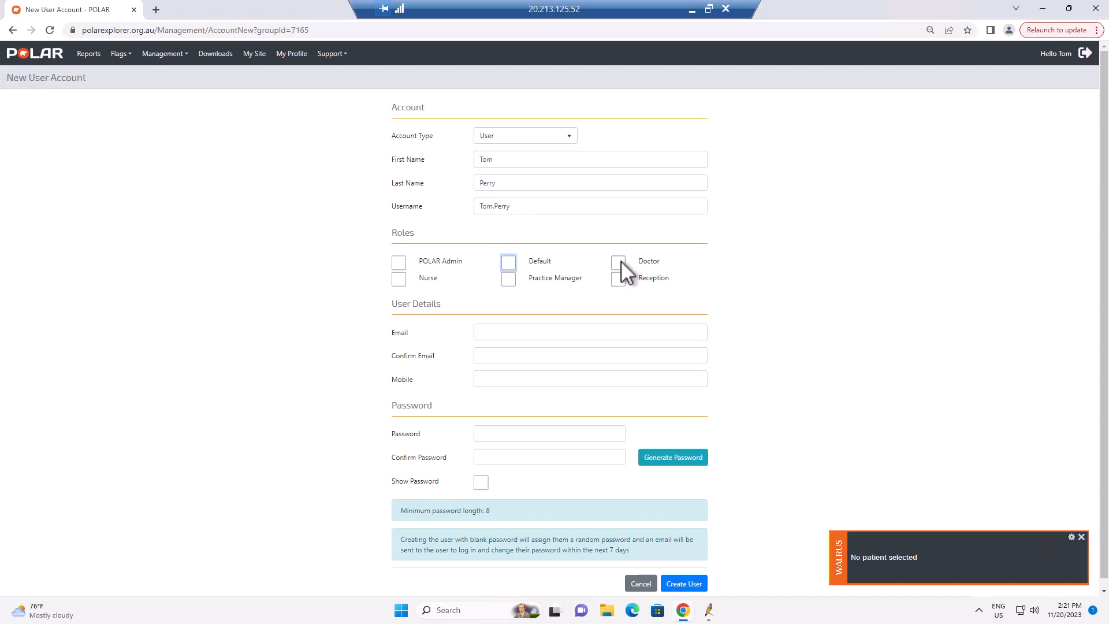
click(619, 262)
click(400, 279)
click(618, 280)
click(619, 279)
click(508, 281)
- Enter the user's e-mail address and copy it into the Confirm Email field
click(490, 332)
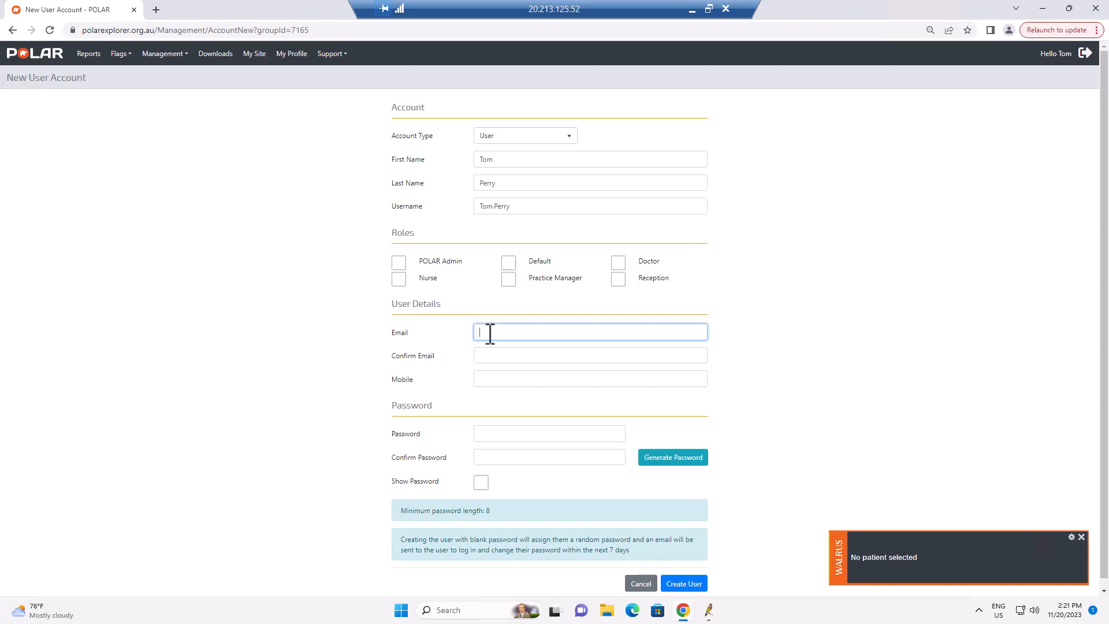
text(abc@abc.com.au)
drag(546, 334, 478, 334)
key(ctrl+c)
click(503, 359)
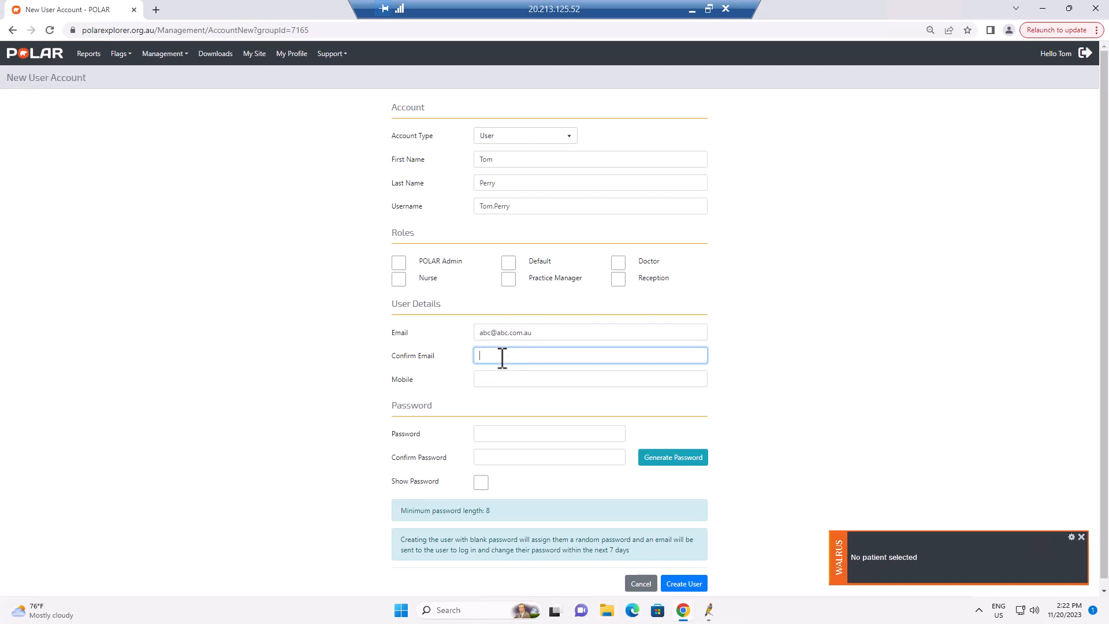
key(ctrl+v)
- Fill in the user's mobile number
click(501, 379)
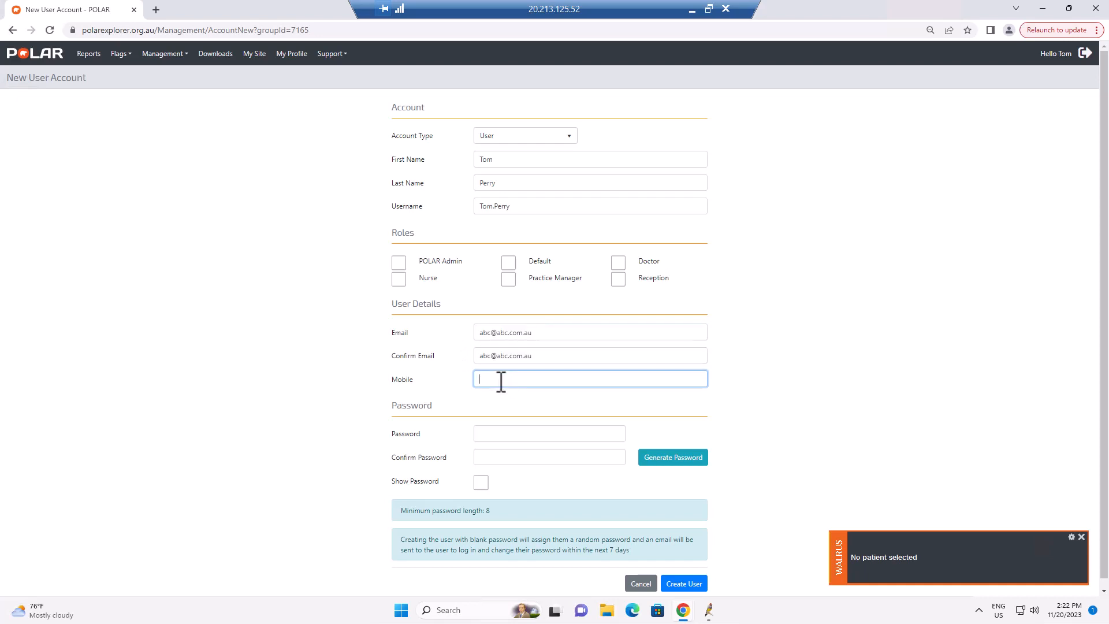
text(0407444444)
click(545, 434)
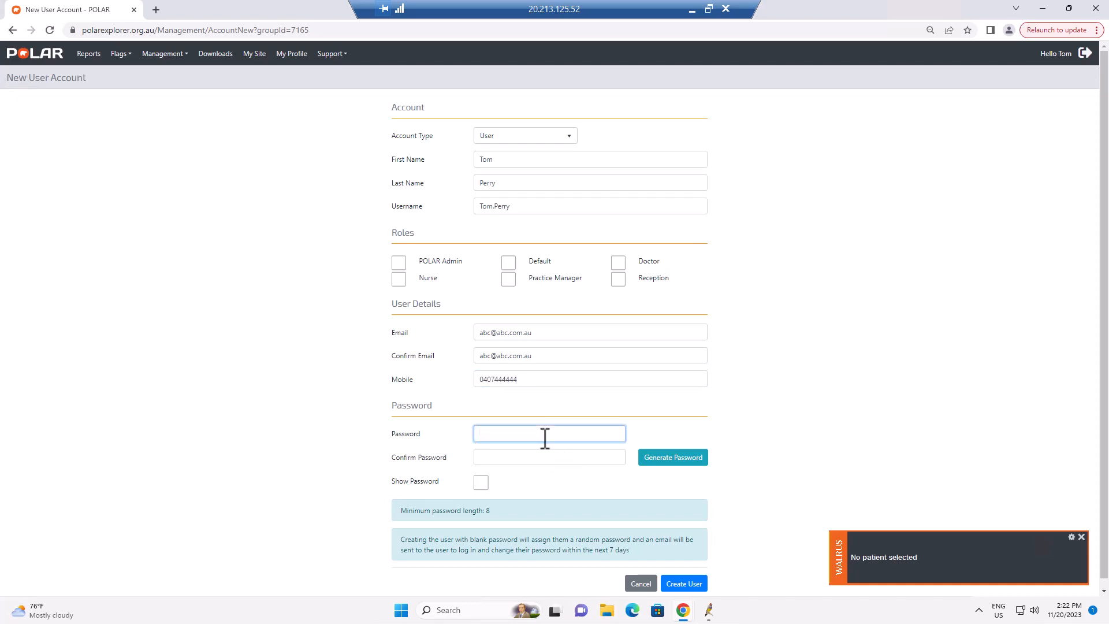
click(672, 459)
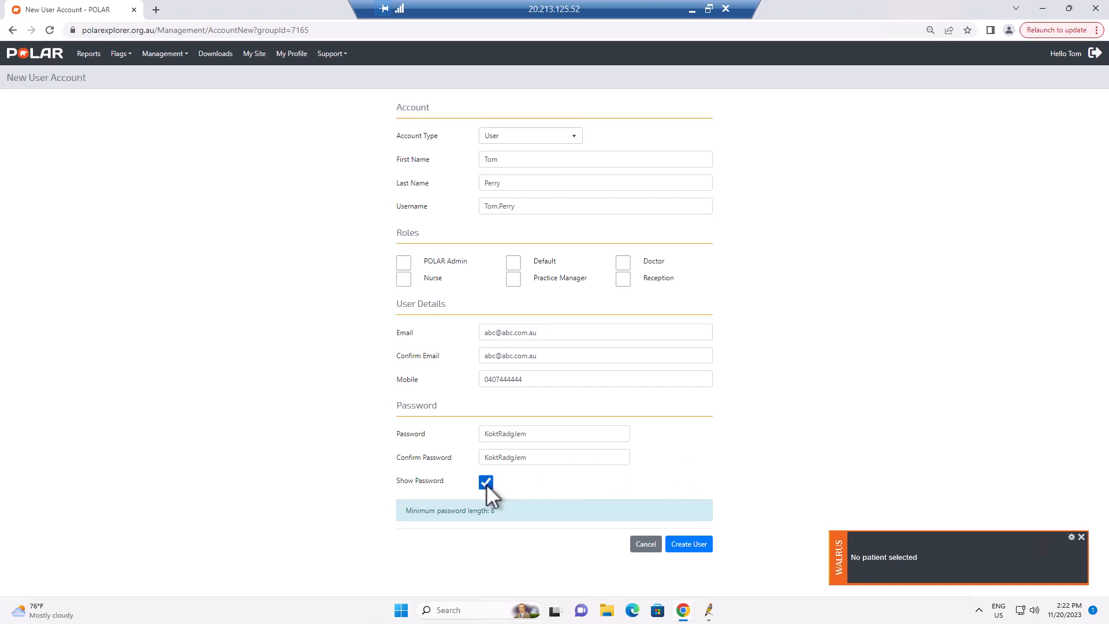
drag(541, 456, 453, 460)
key(BackSpace)
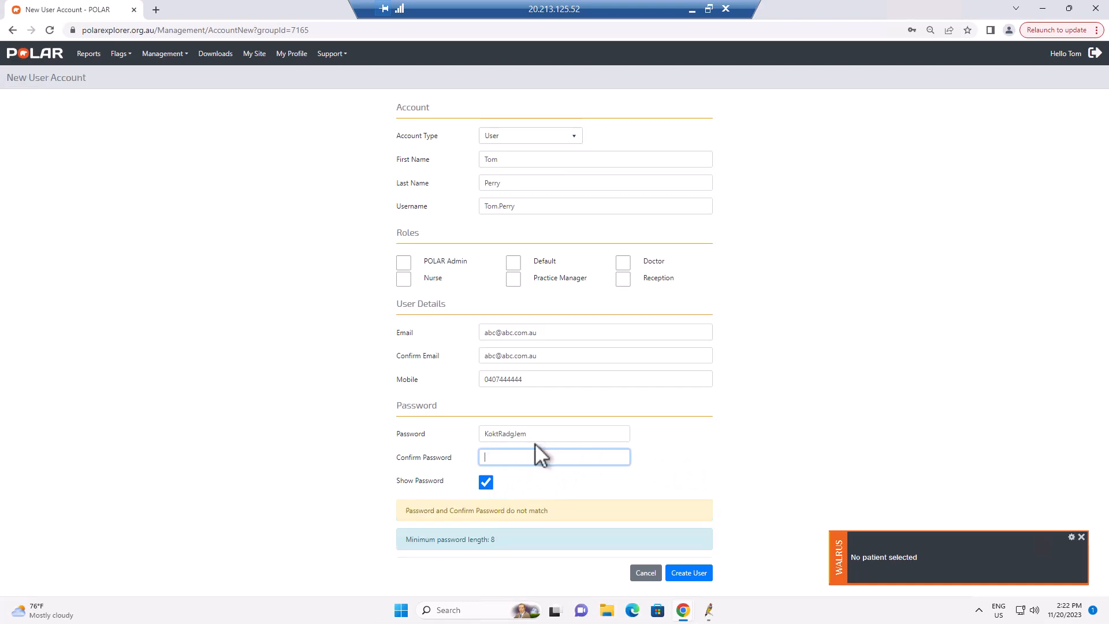
drag(535, 434, 479, 433)
key(BackSpace)
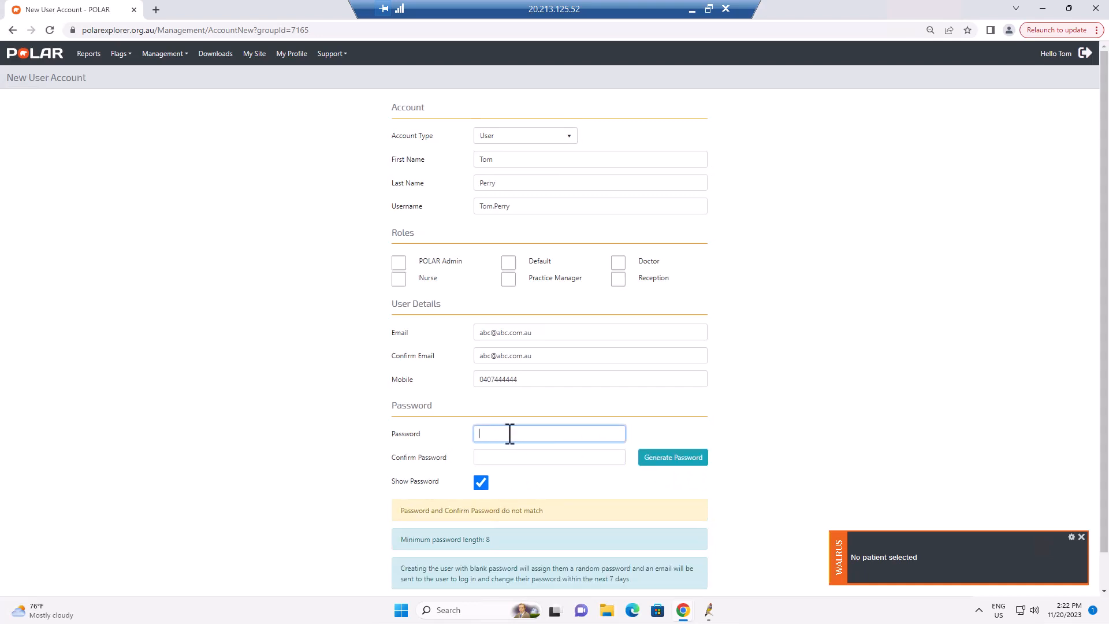
- Enter a custom password in Password and Confirm Password, then create the user
text(Custom)
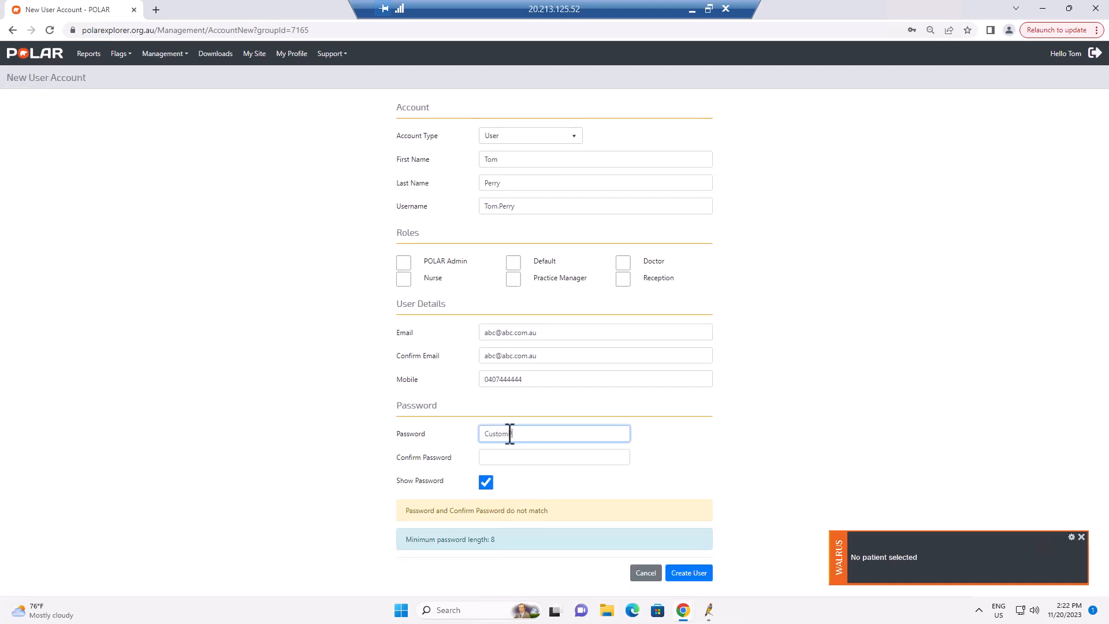
text(Password)
click(508, 457)
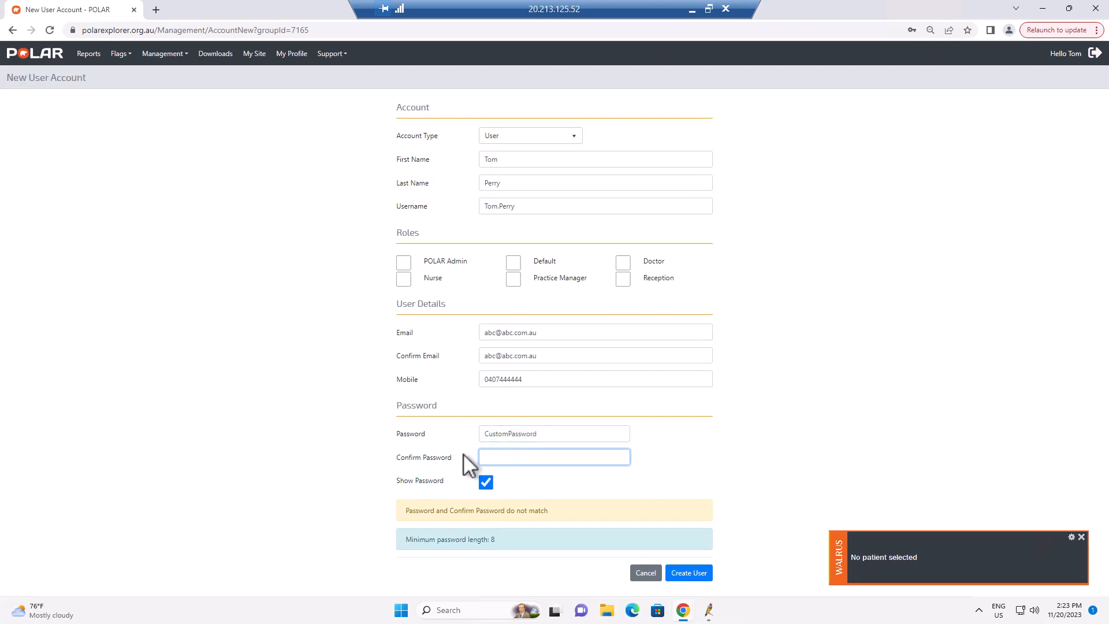
text(CustomPassword)
click(688, 479)
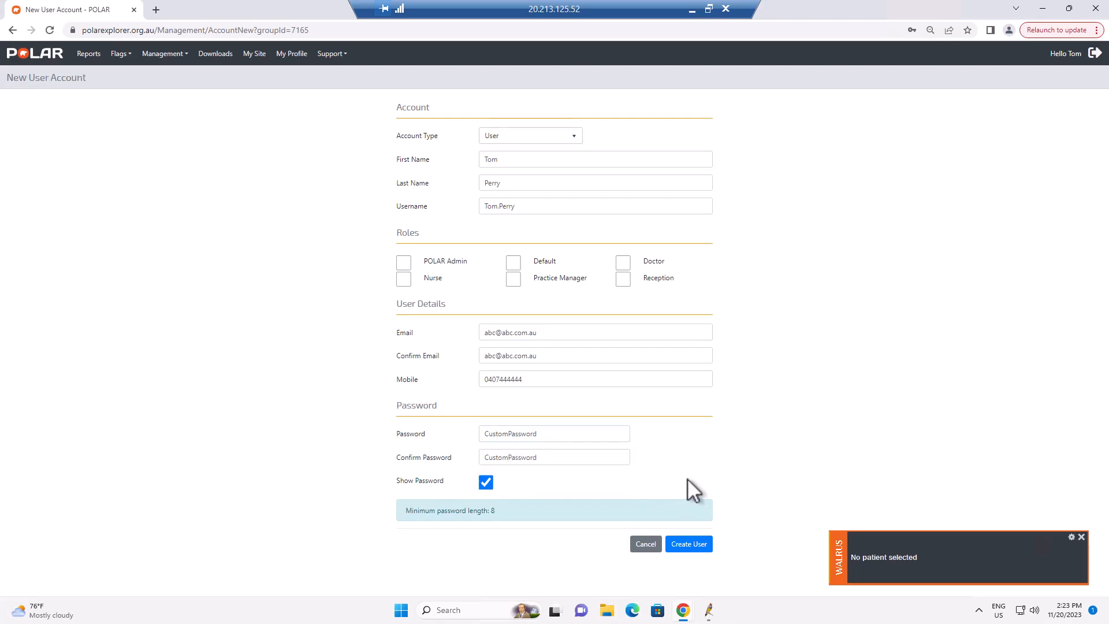
click(690, 544)
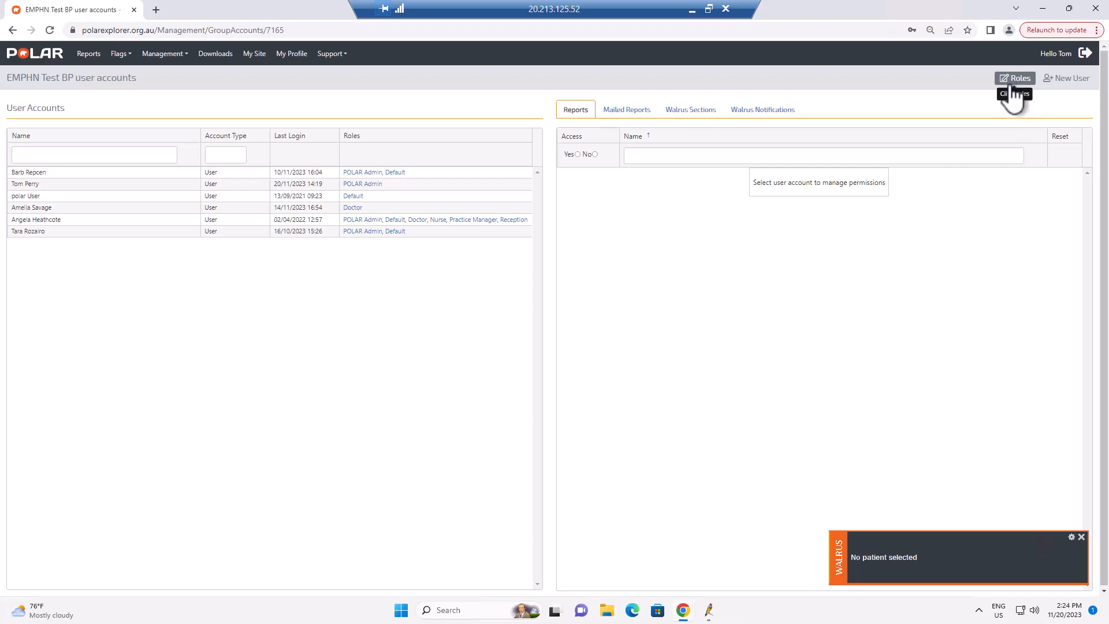
- Open the site's roles setup from the user accounts page
click(40, 54)
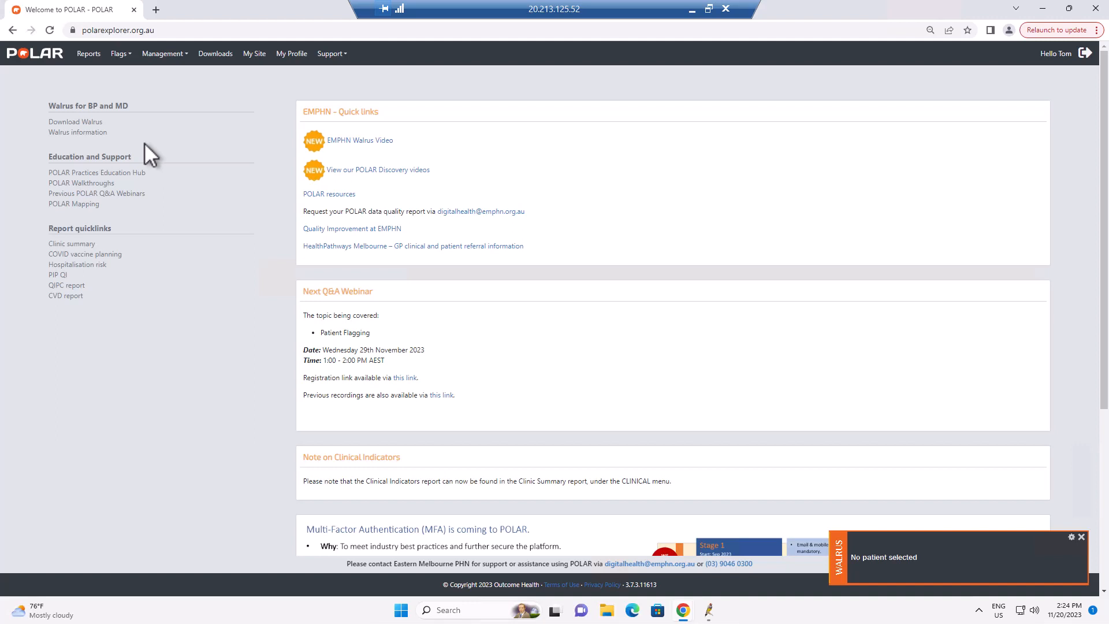
click(257, 56)
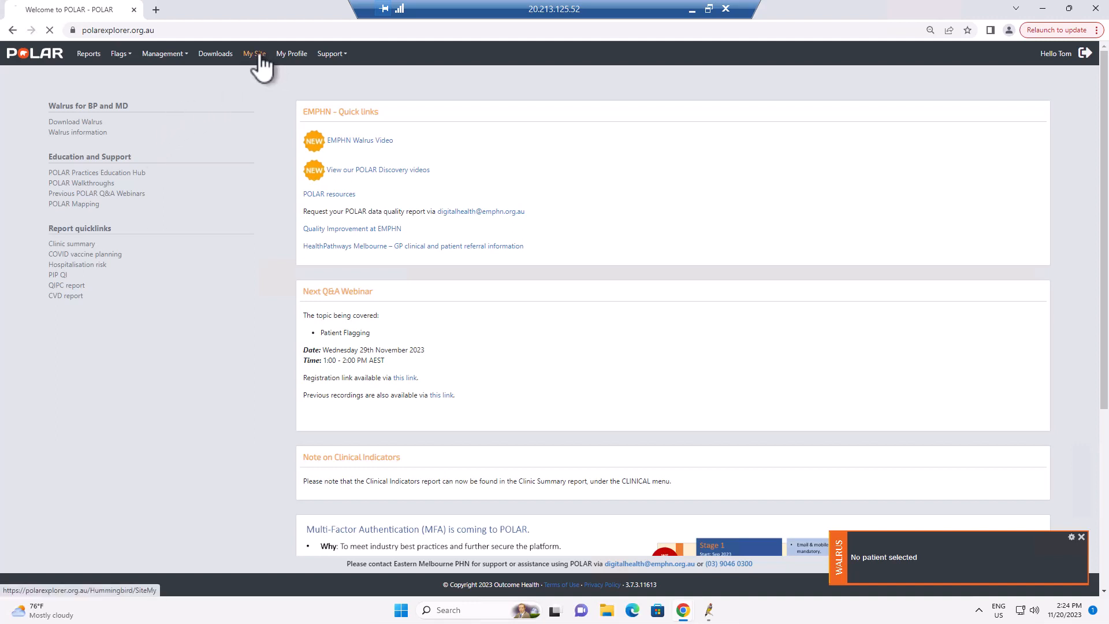
click(1050, 79)
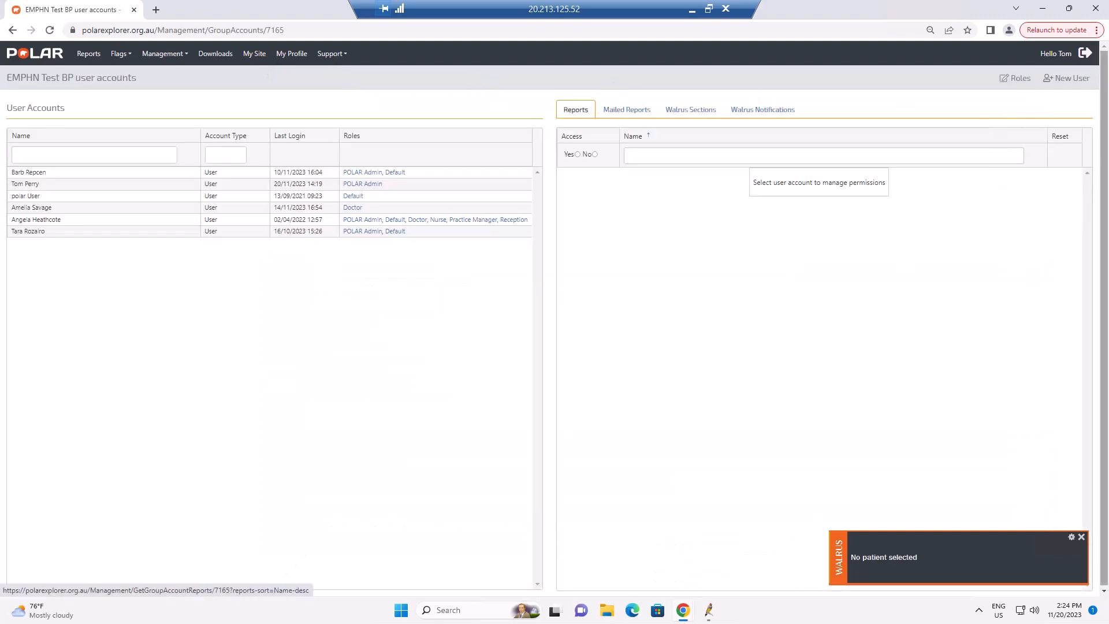
click(1018, 79)
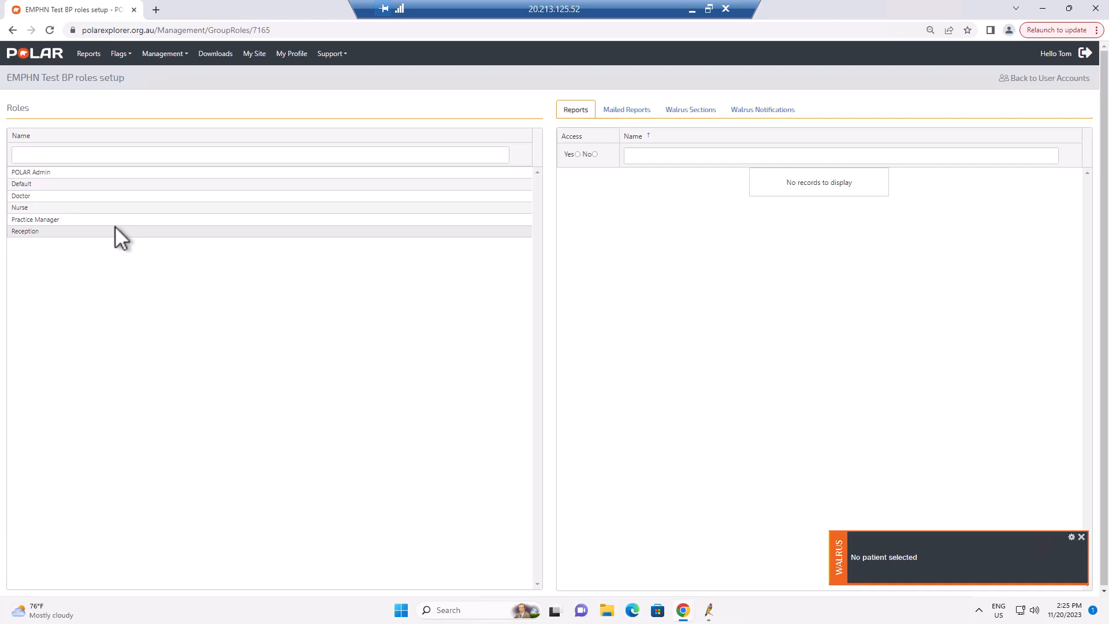
- For the Doctor role, grant access to the Walrus.Graphs and Walrus.Missing sections
click(80, 197)
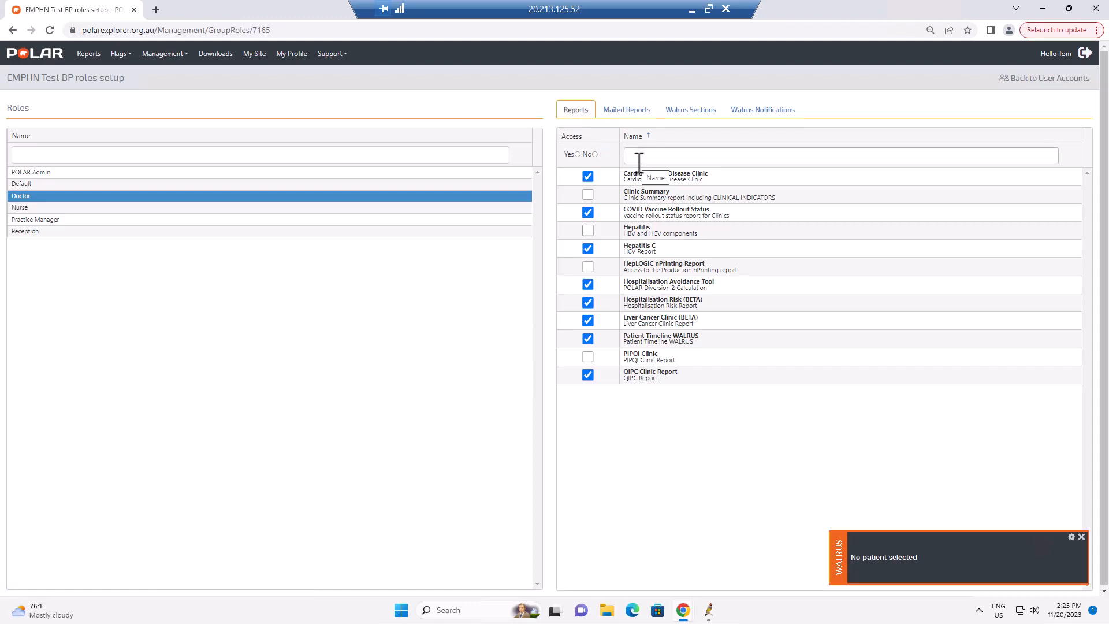
click(687, 111)
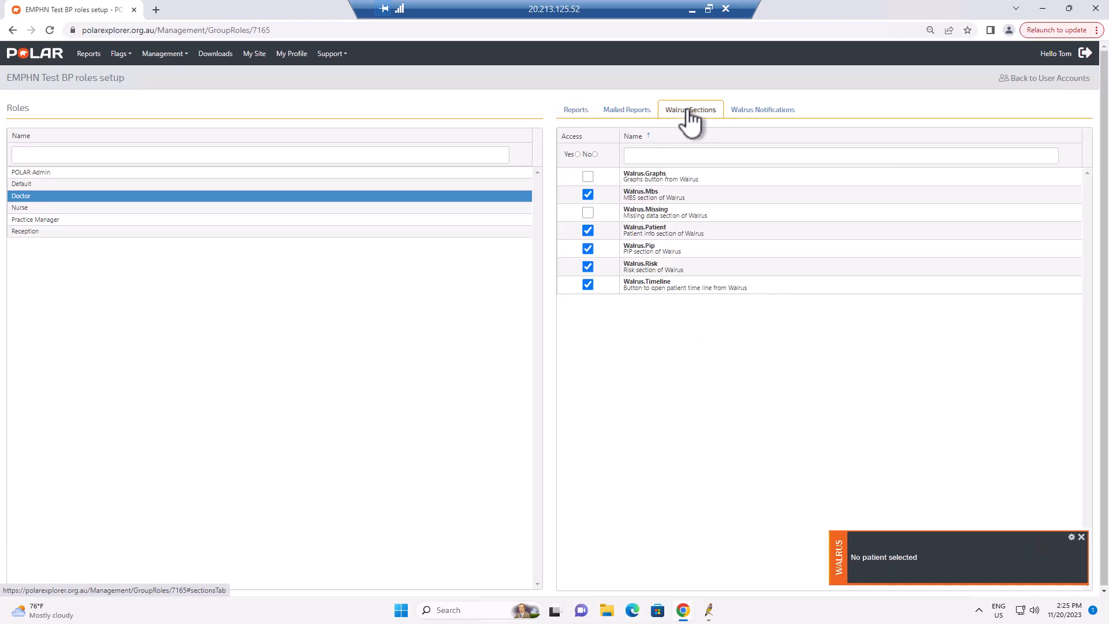
click(589, 178)
click(589, 214)
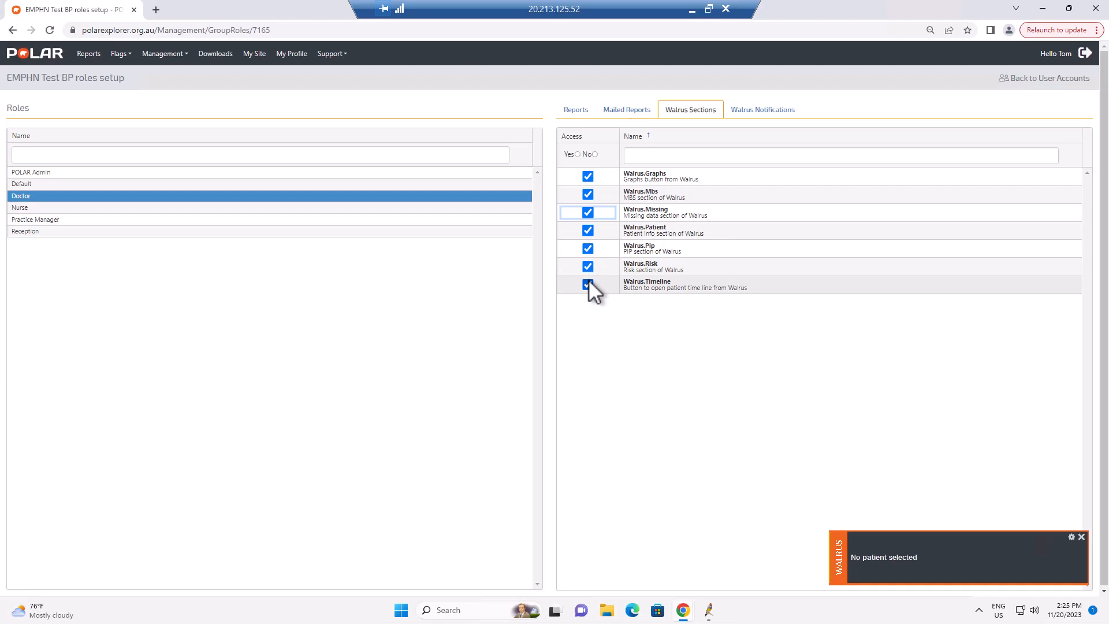
- Enable the 45-49, 75+ and Aboriginal & Torres Strait Islander Health Assessment notifications for the Doctor role
click(765, 110)
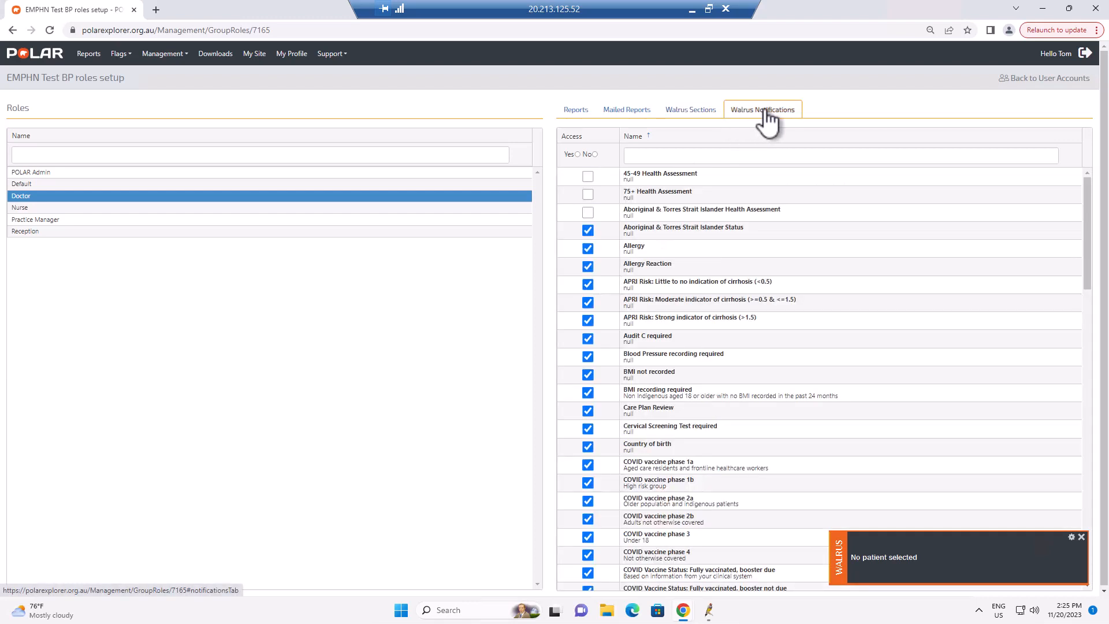
click(595, 176)
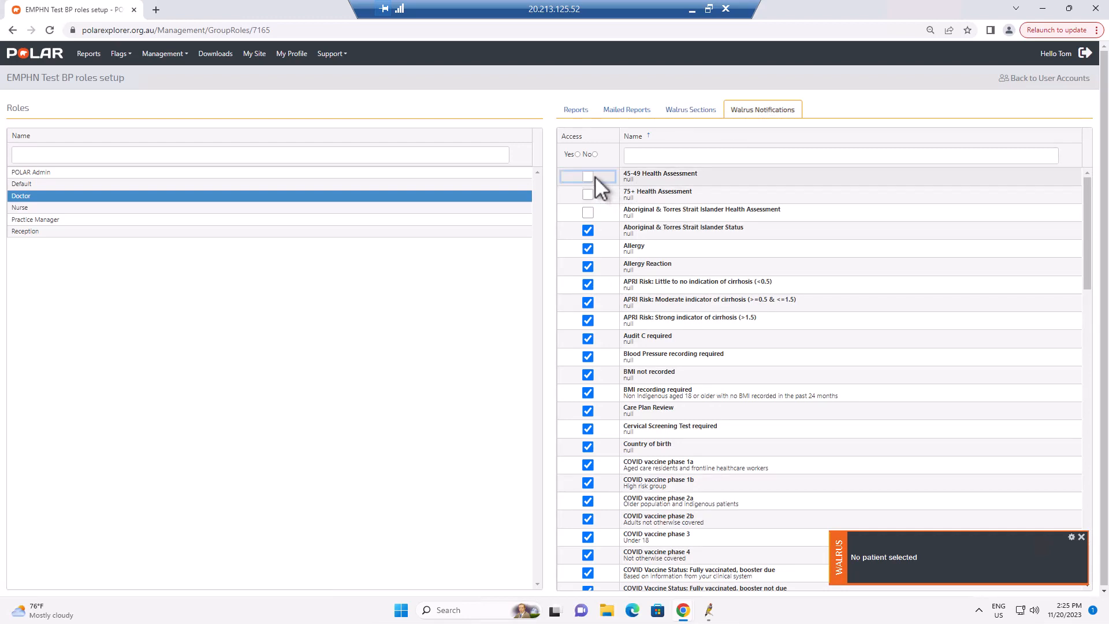
click(594, 194)
click(590, 209)
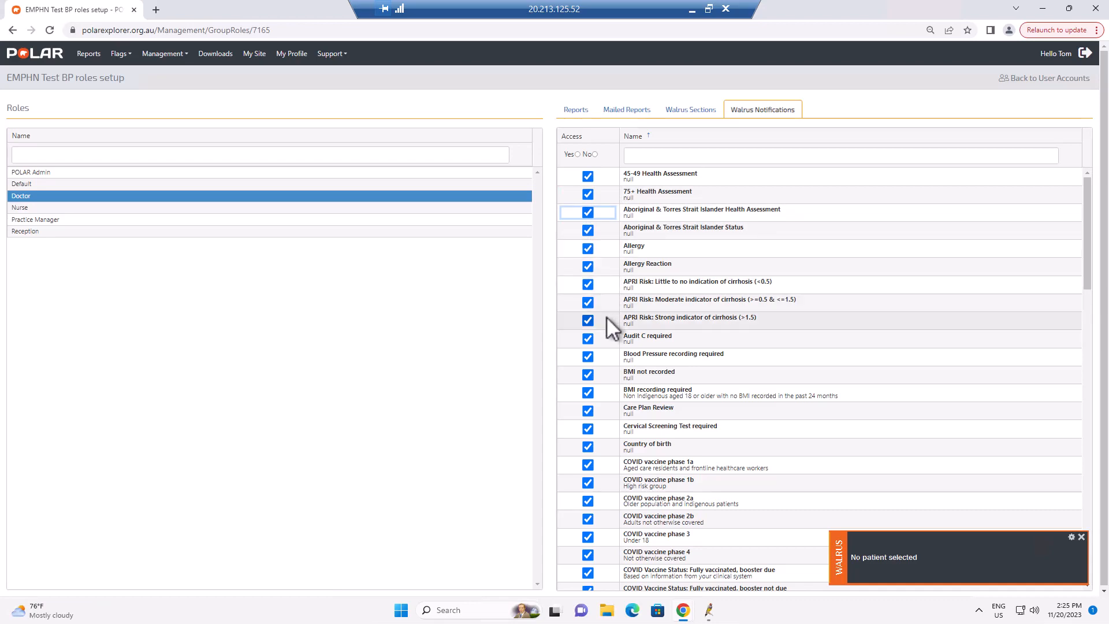
- Scroll through the Doctor role's Walrus notifications list
scroll(607, 318, down, 12)
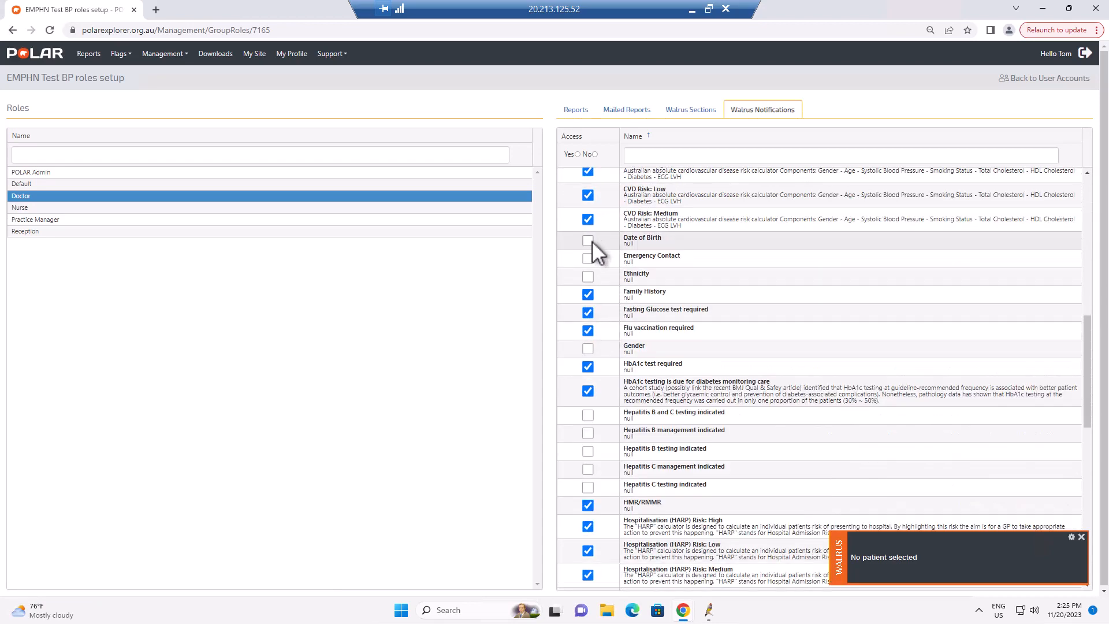
scroll(593, 379, down, 5)
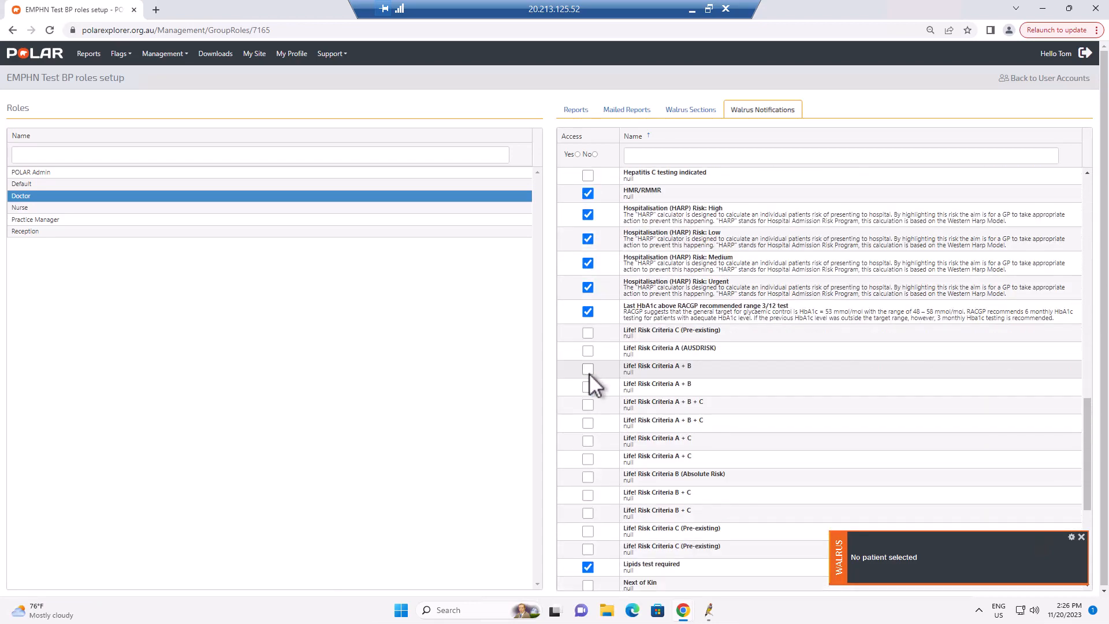
scroll(589, 374, down, 5)
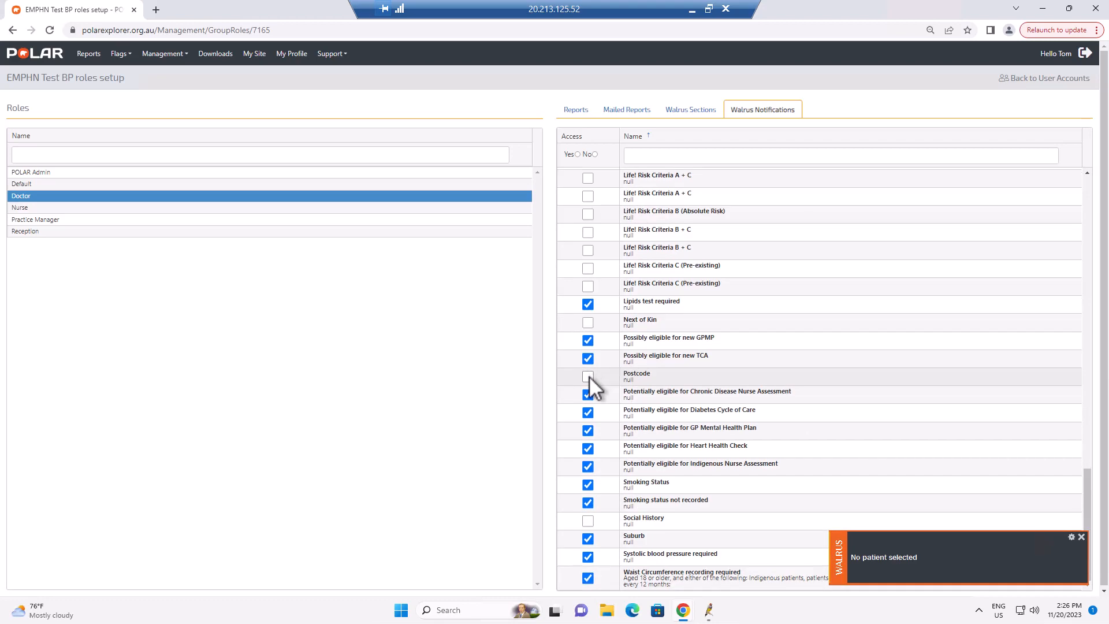
scroll(590, 376, up, 10)
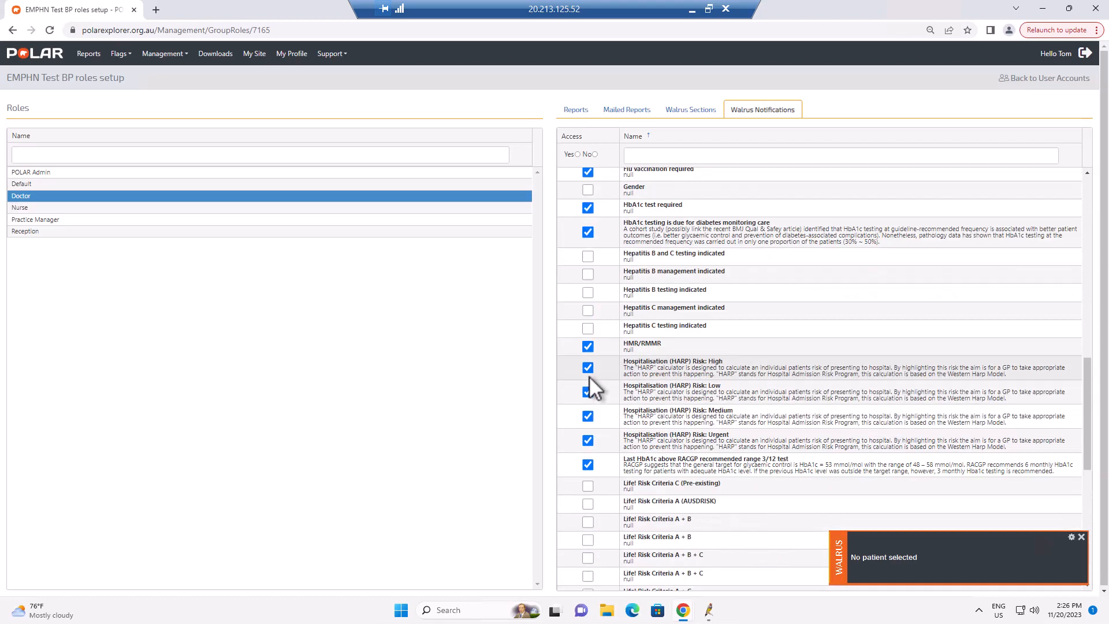
scroll(589, 376, up, 7)
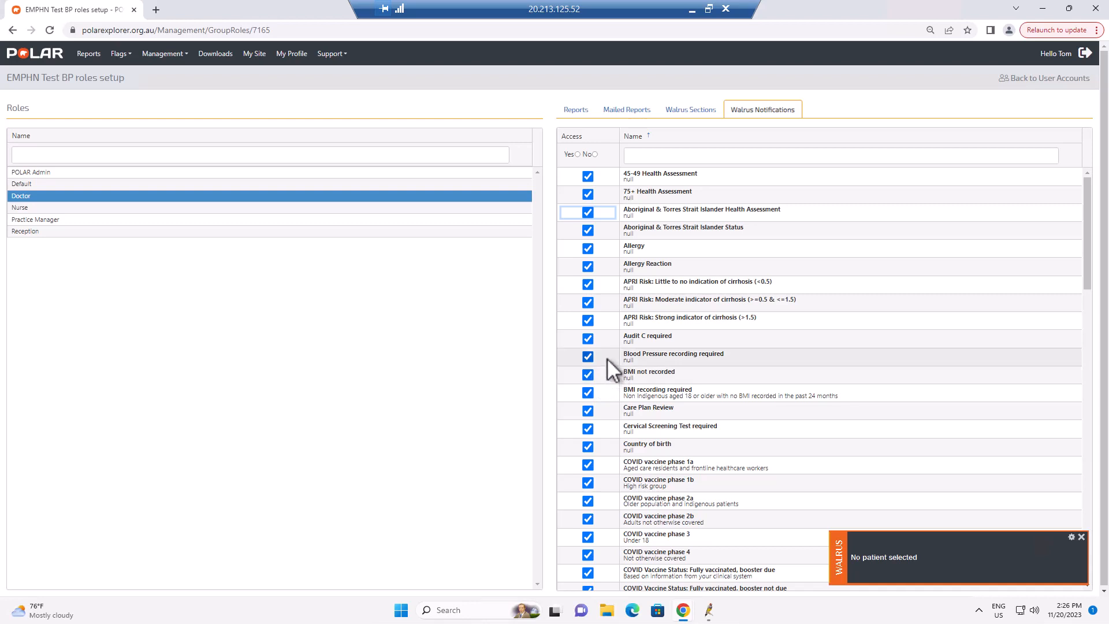
click(70, 211)
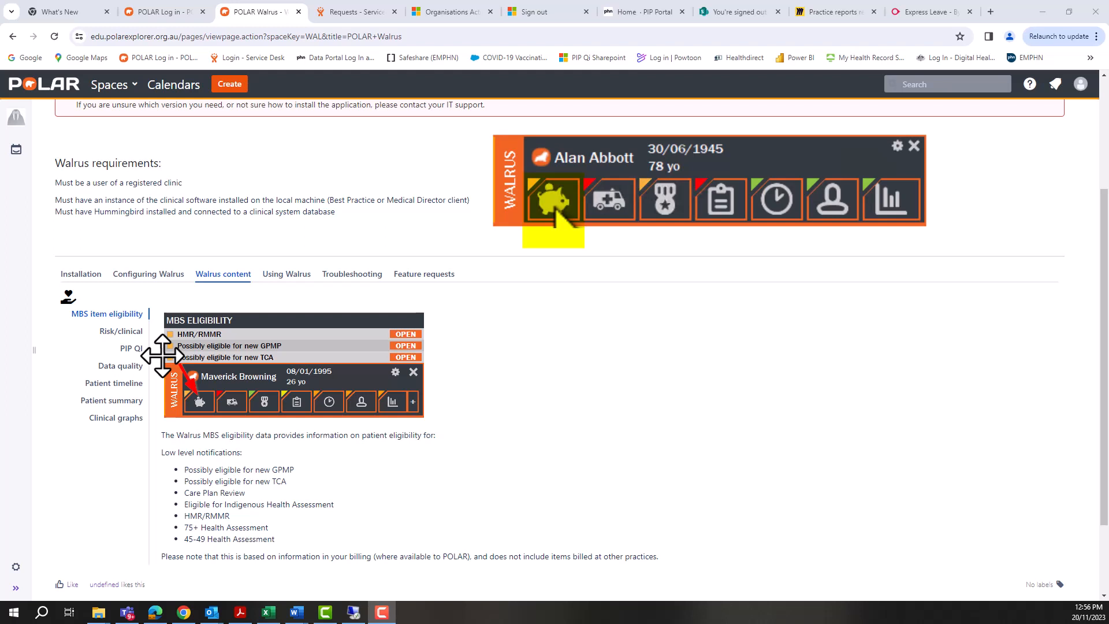
- Browse the Walrus content documentation sections, from MBS item eligibility through Clinical graphs
click(130, 332)
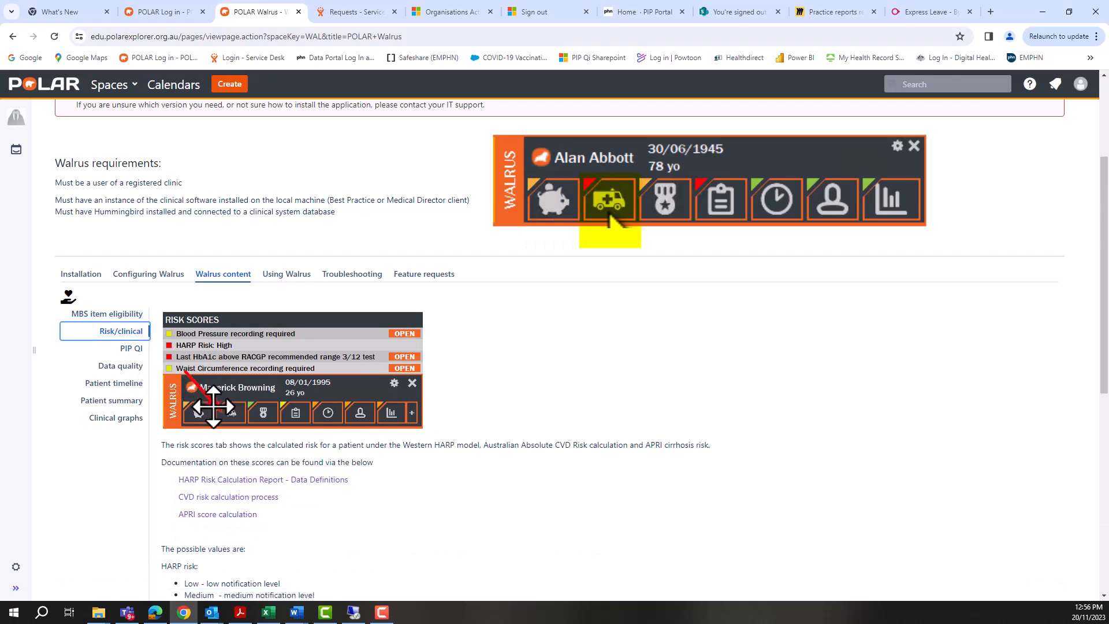
click(143, 349)
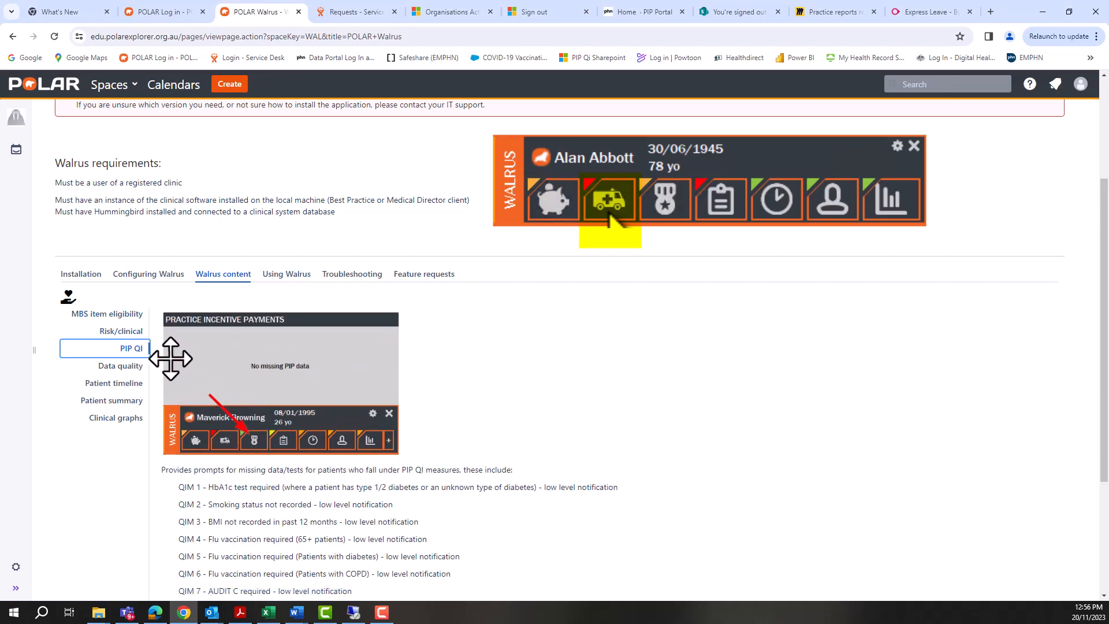
click(134, 366)
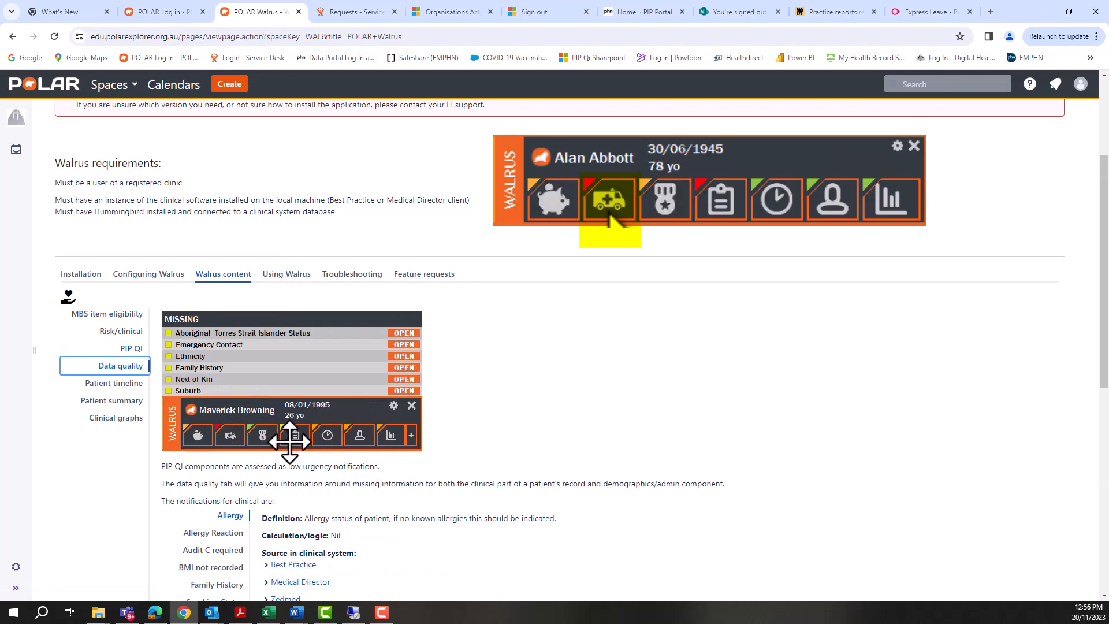
click(137, 384)
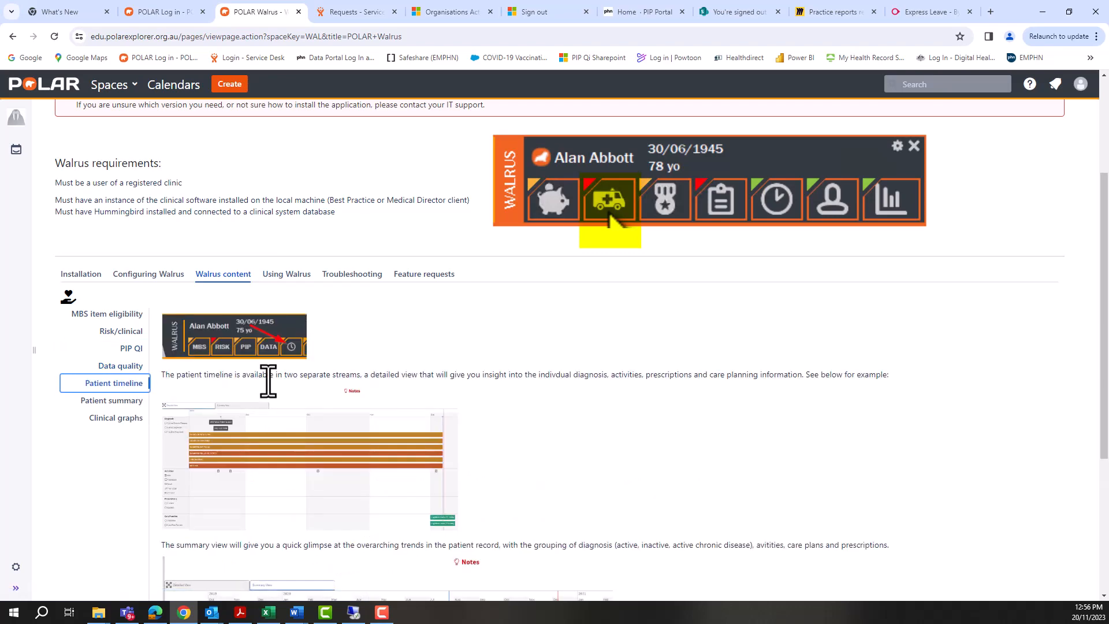
click(123, 331)
click(132, 348)
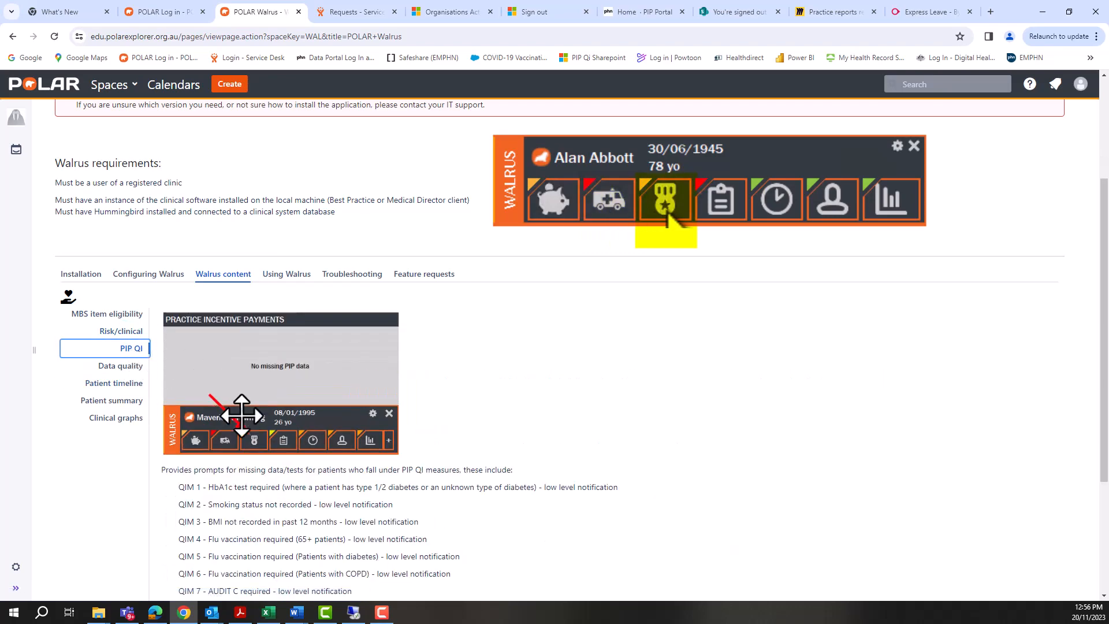
click(134, 366)
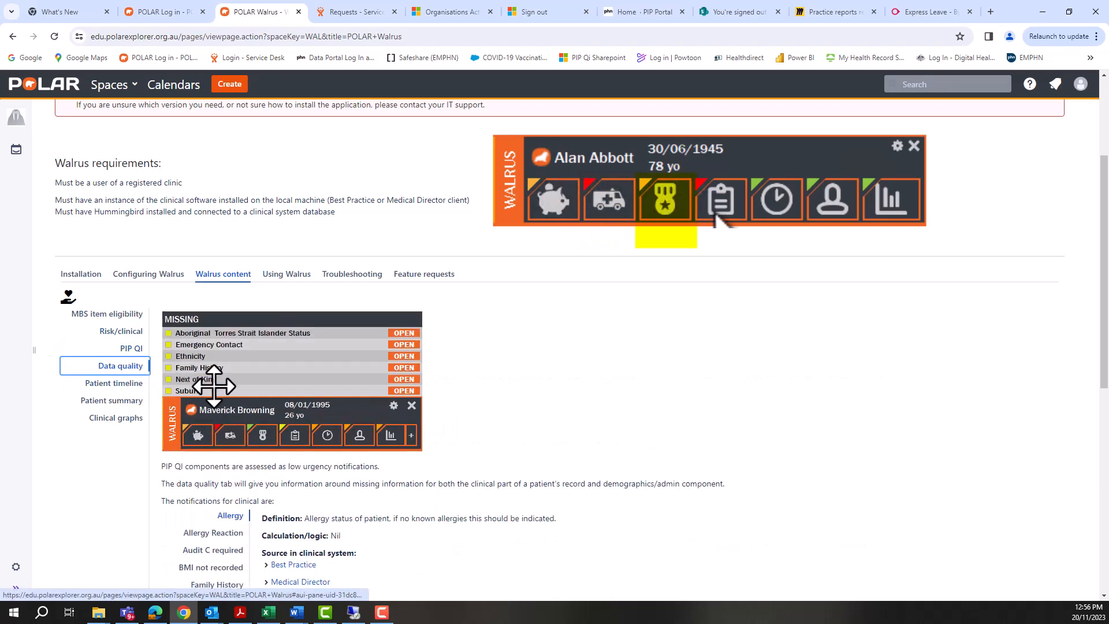
click(134, 384)
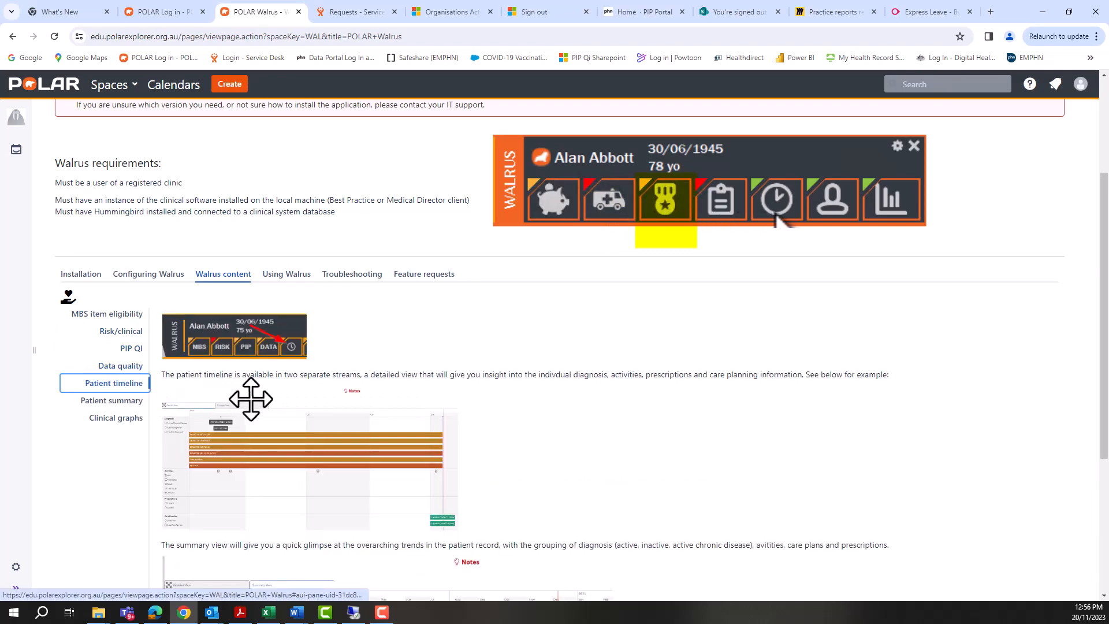
scroll(128, 400, down, 3)
scroll(130, 390, up, 3)
click(136, 366)
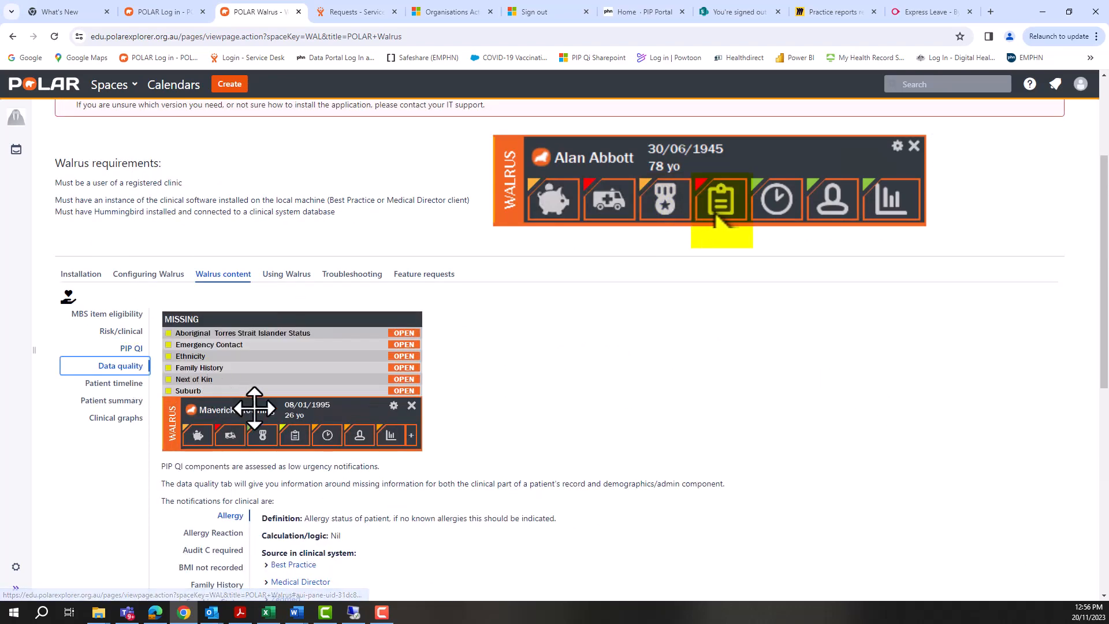
click(134, 385)
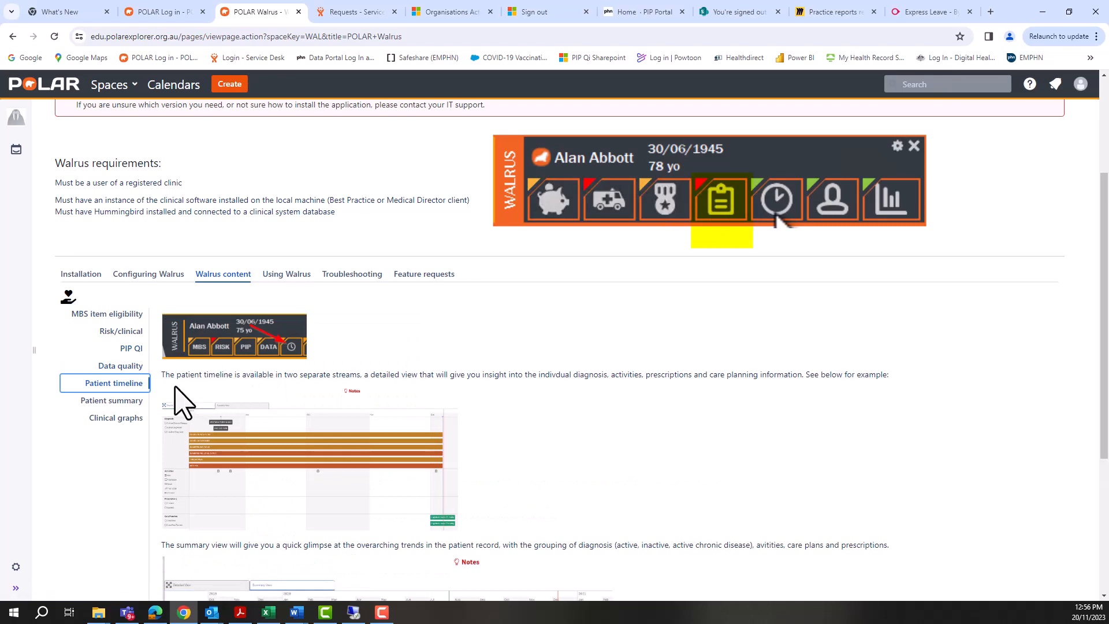
scroll(133, 419, down, 5)
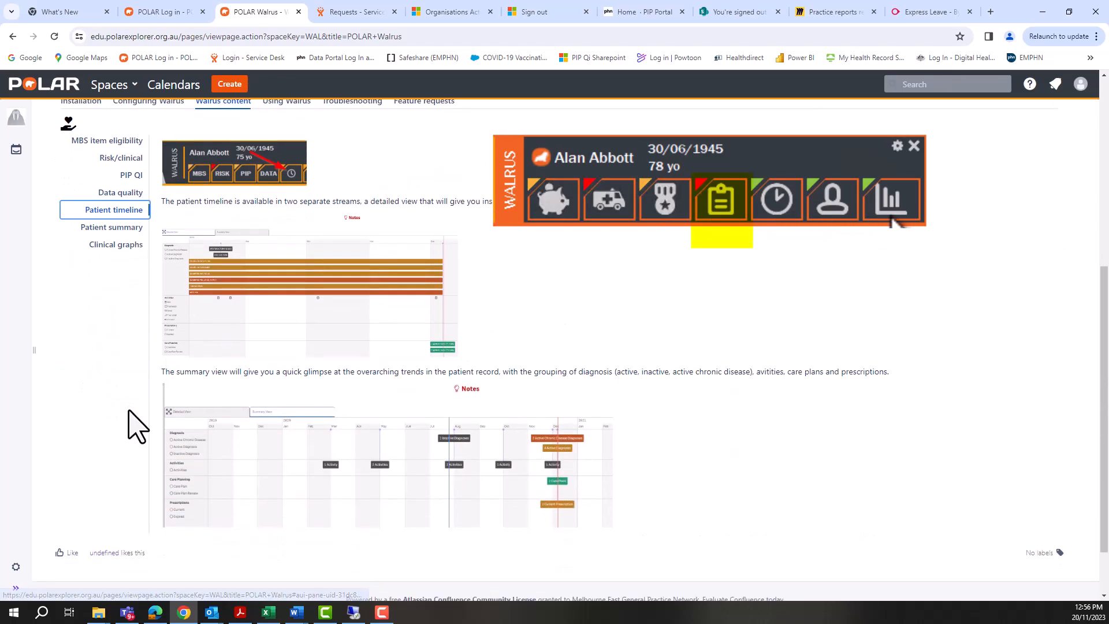
scroll(134, 430, up, 5)
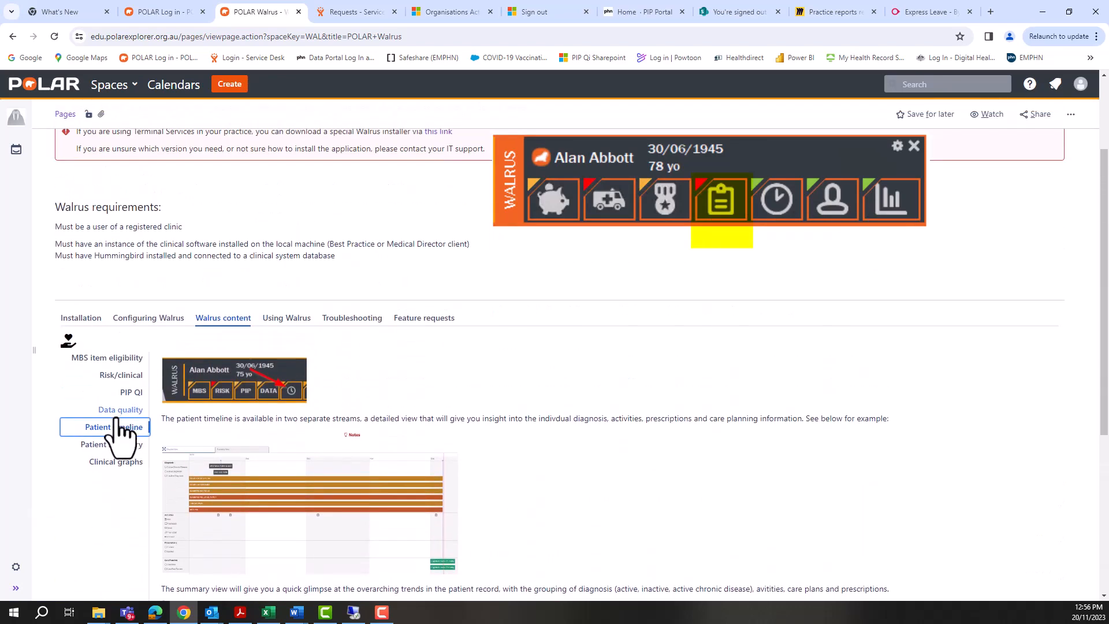
scroll(130, 424, down, 1)
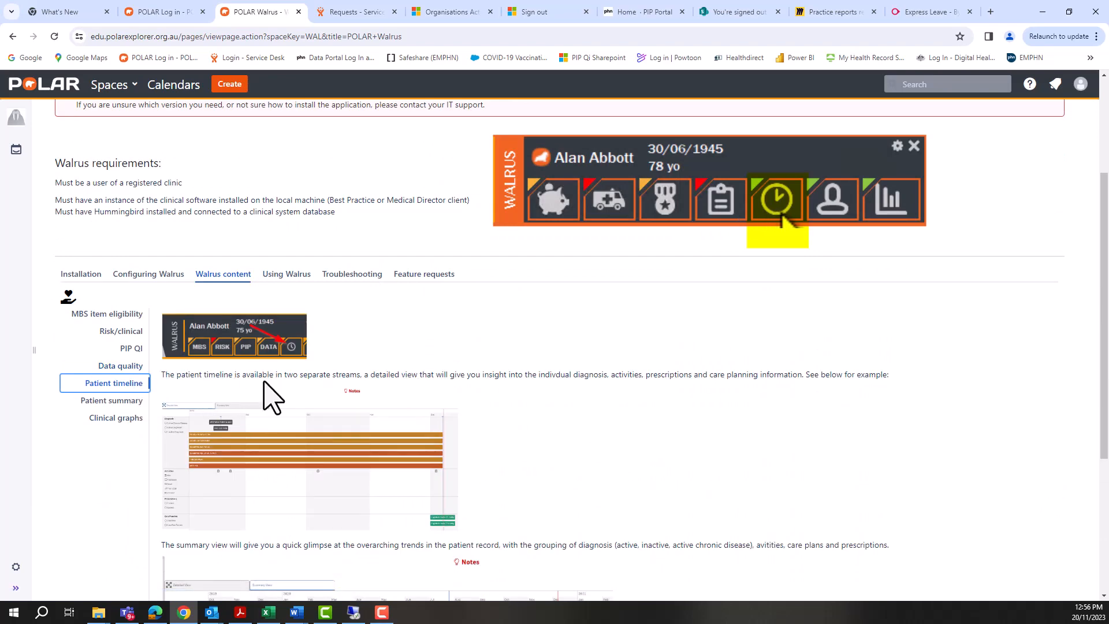
scroll(129, 416, down, 3)
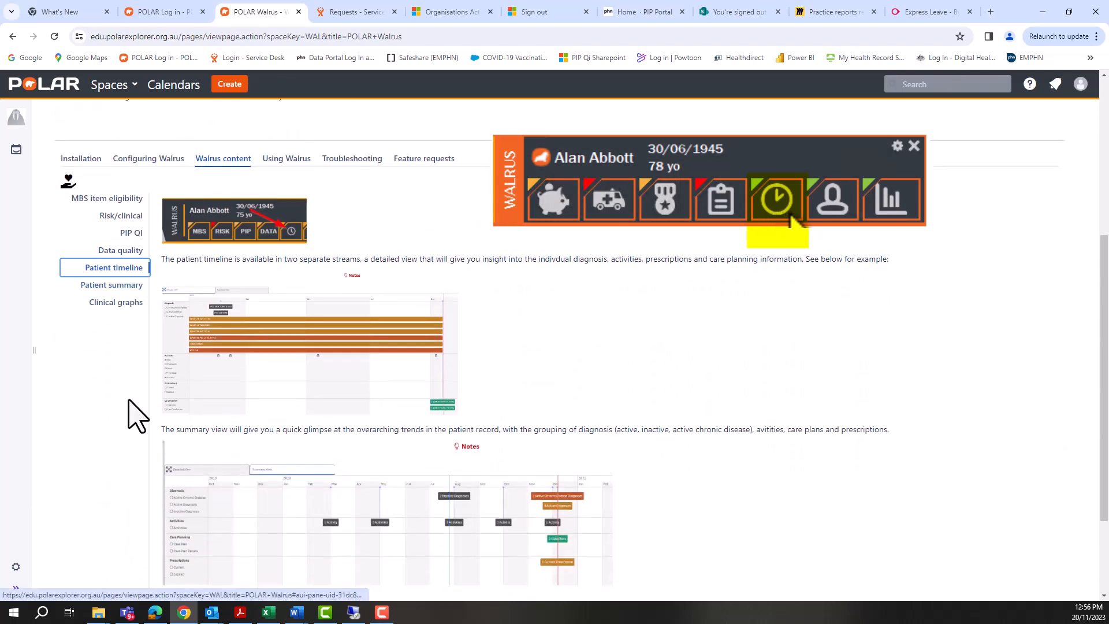
scroll(137, 427, up, 4)
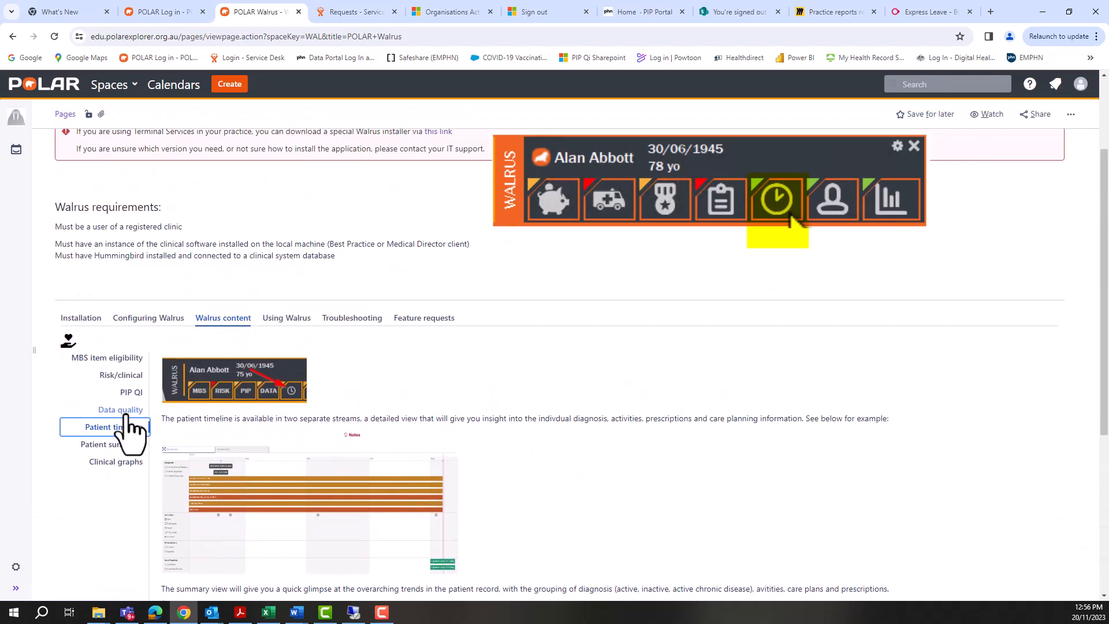
click(111, 445)
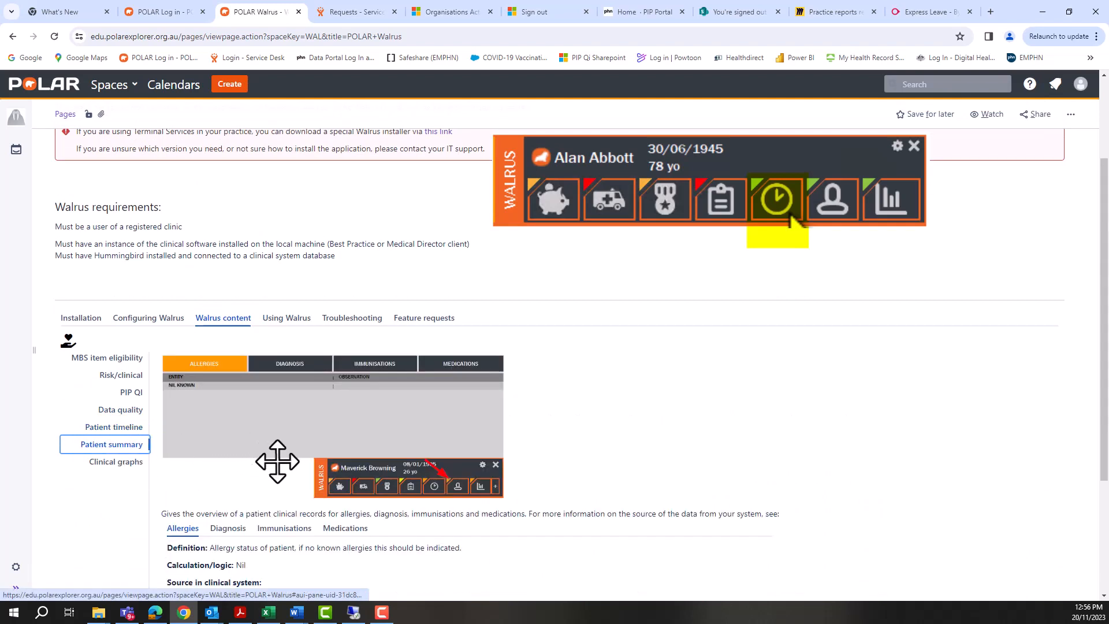
click(111, 463)
click(114, 427)
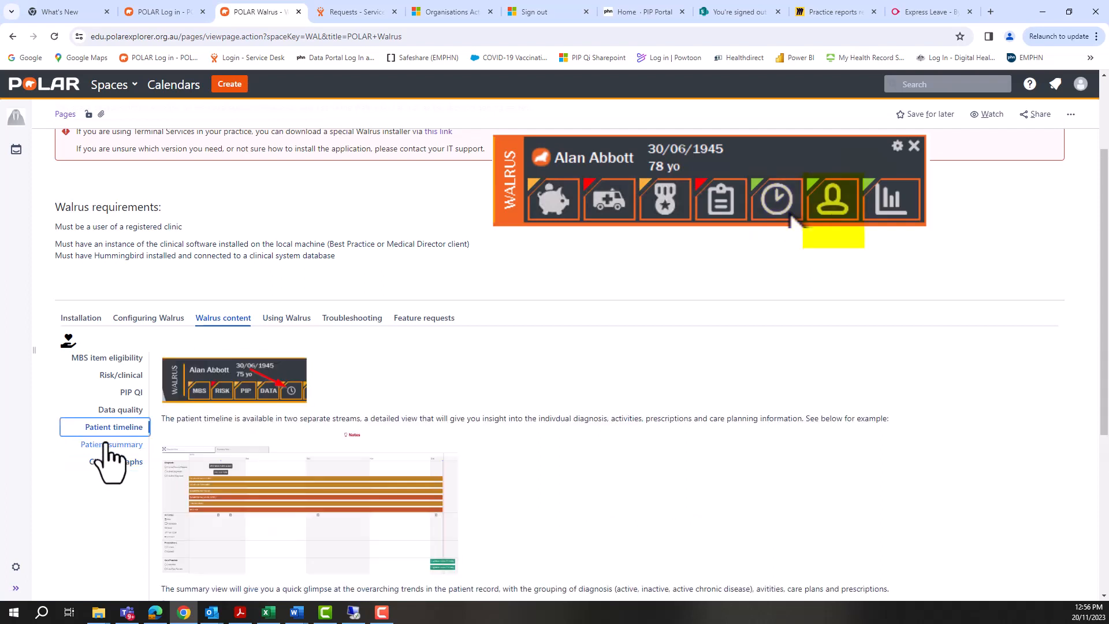
click(112, 445)
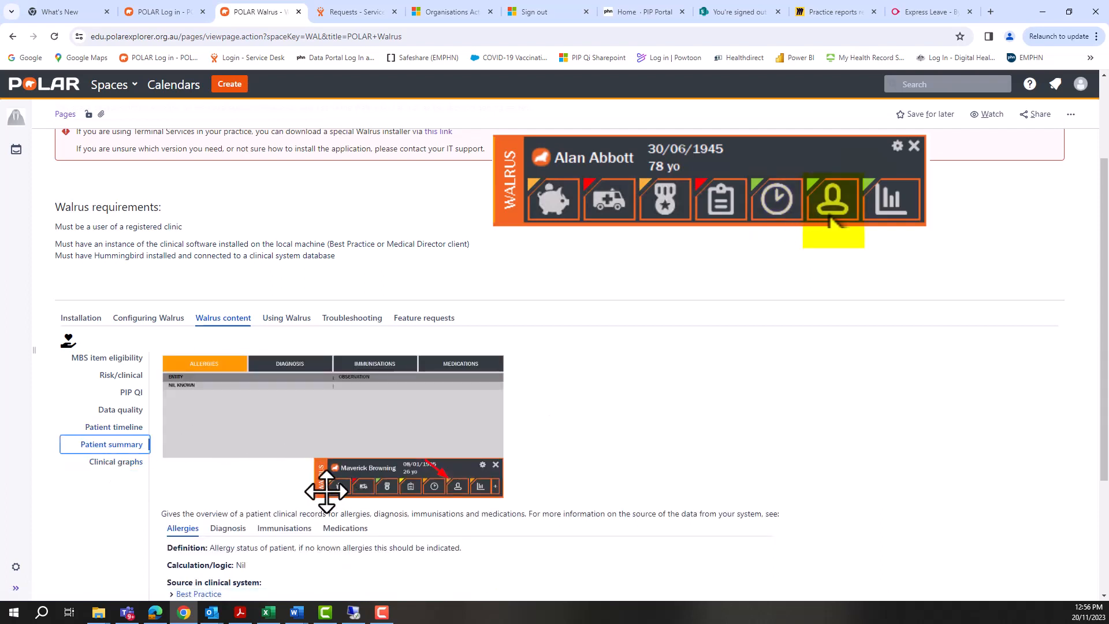
click(112, 466)
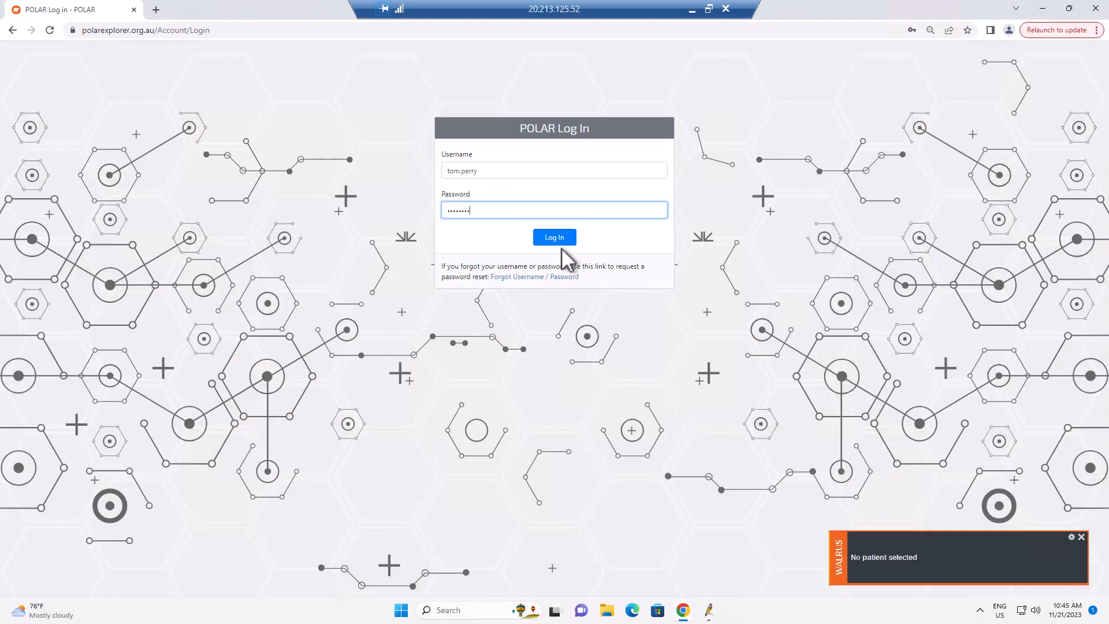
- Log in to POLAR and review My Profile's Walrus Sections and Walrus Notifications access lists
click(559, 241)
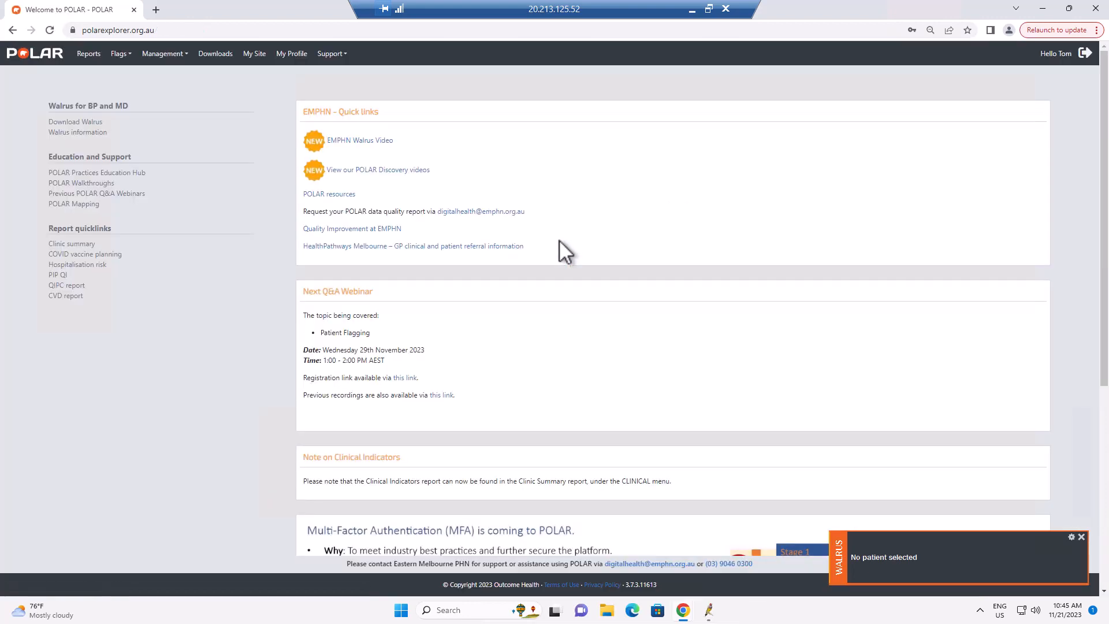
click(291, 58)
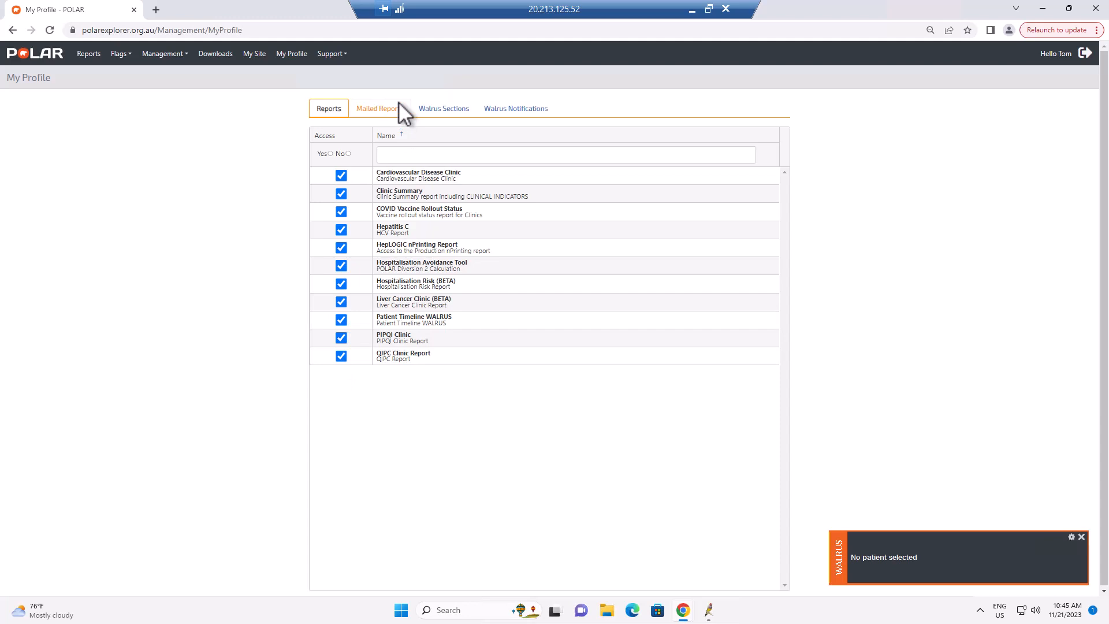
click(428, 110)
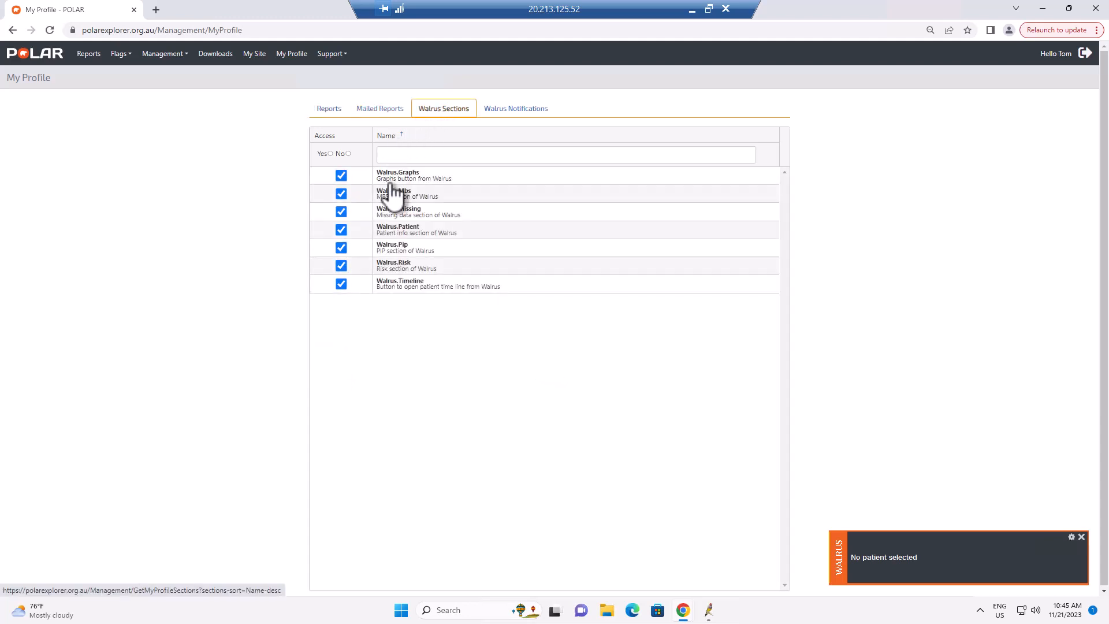
click(520, 114)
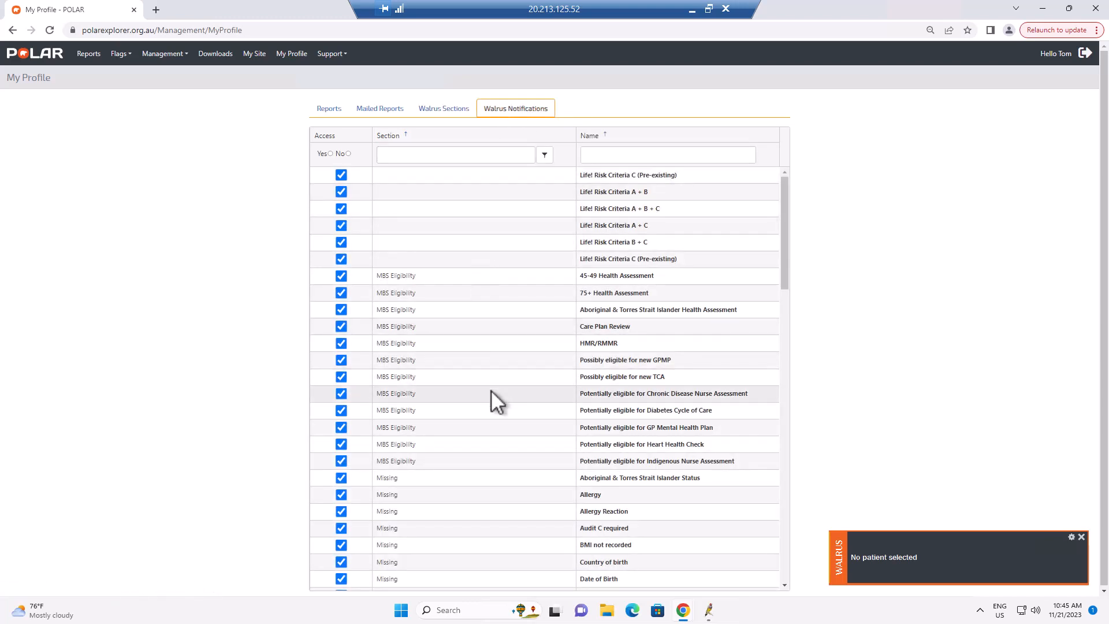
scroll(492, 390, down, 6)
scroll(491, 392, up, 6)
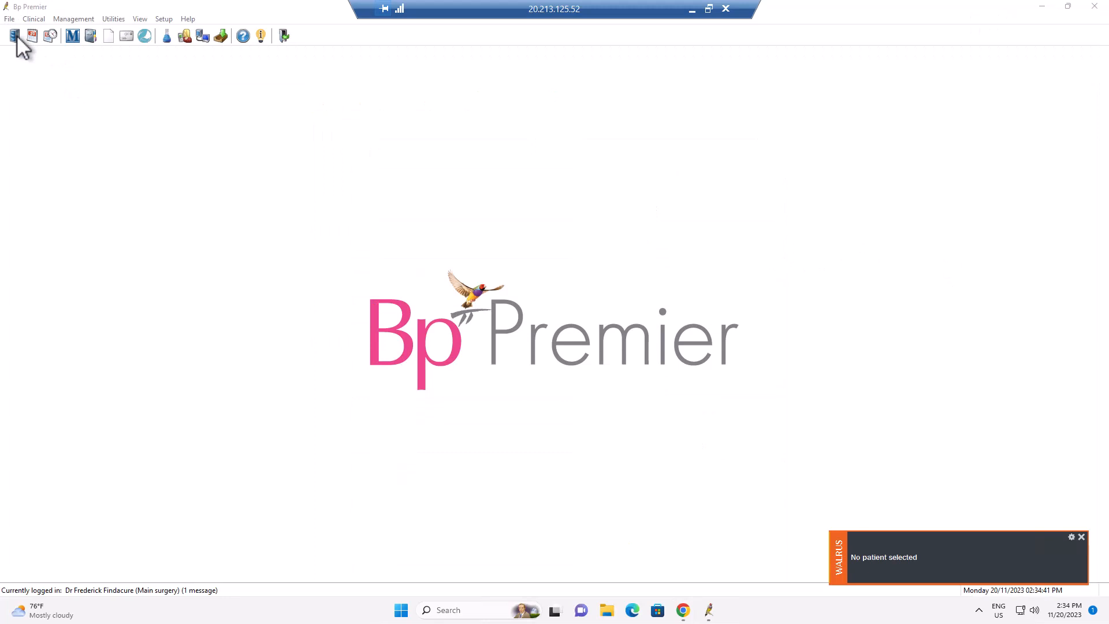
- Switch to Bp Premier and open the first patient record matching the search AB
click(17, 35)
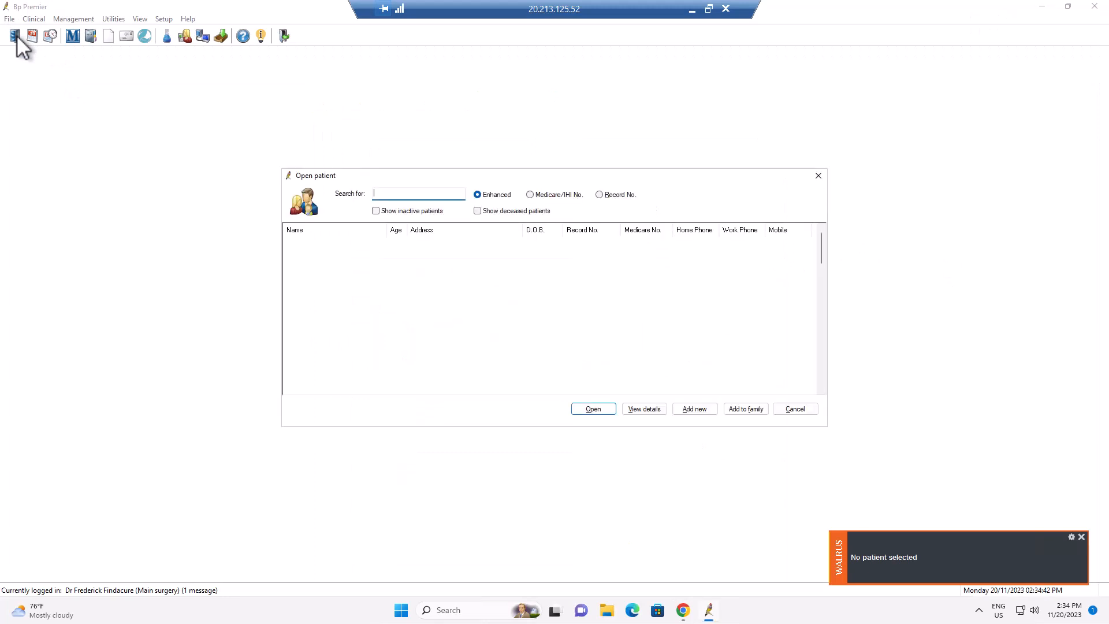
text(AB)
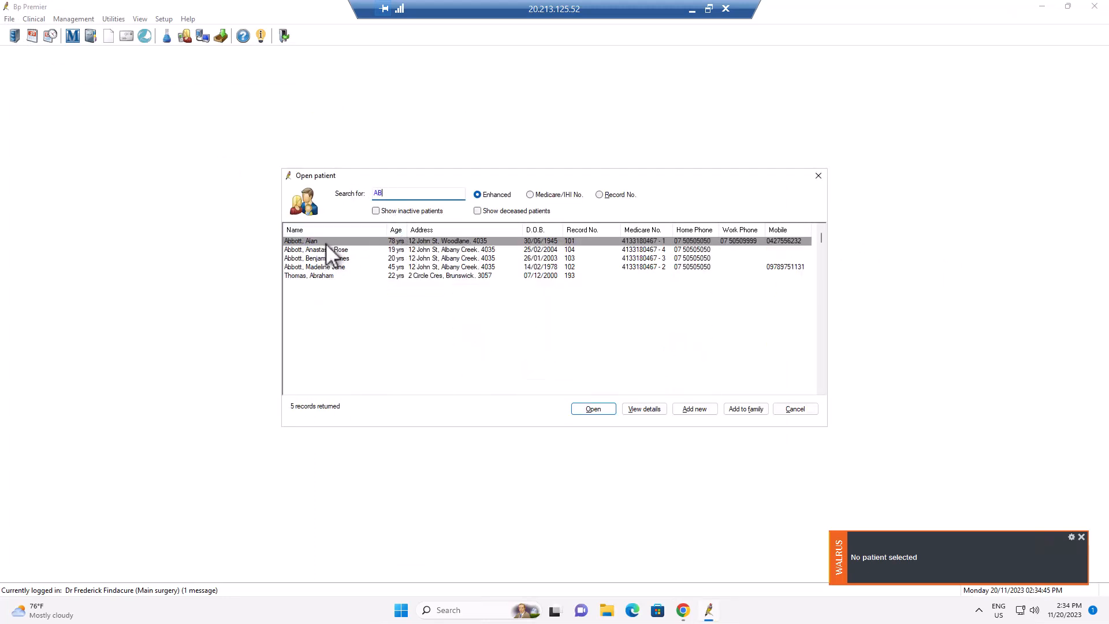
click(324, 243)
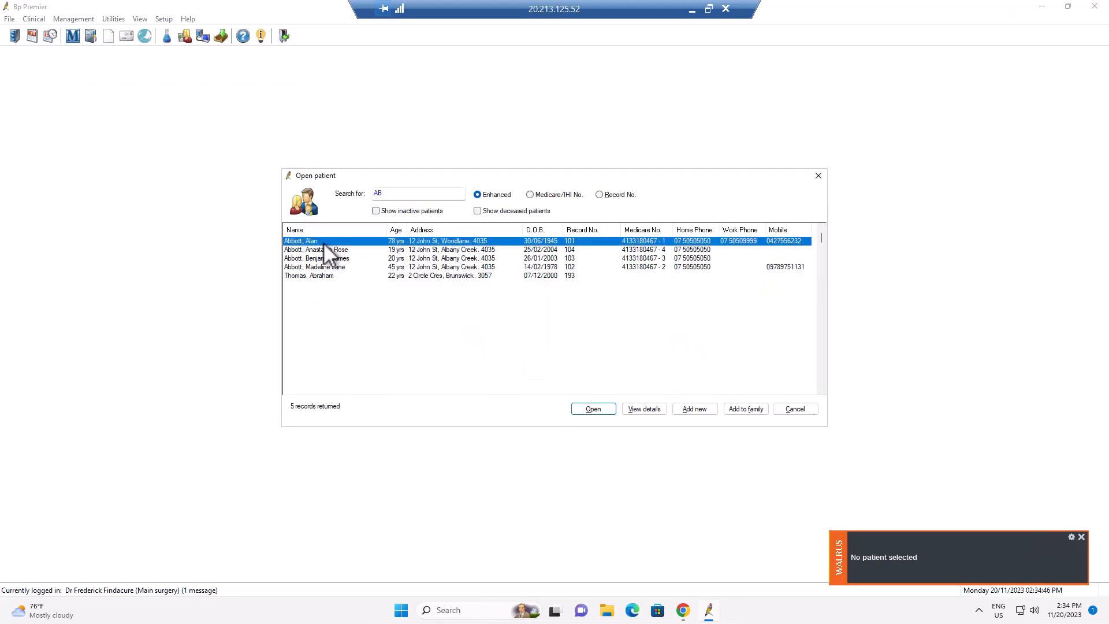
click(595, 410)
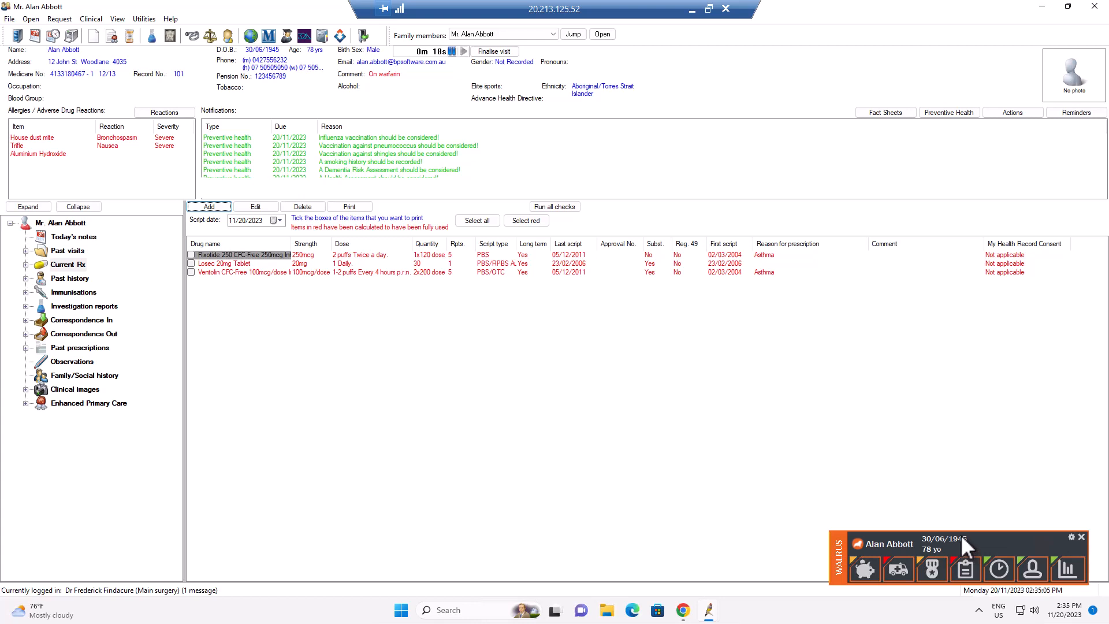
- Show the patient's Walrus Missing notifications and open the Allergy Reaction prompt
click(969, 570)
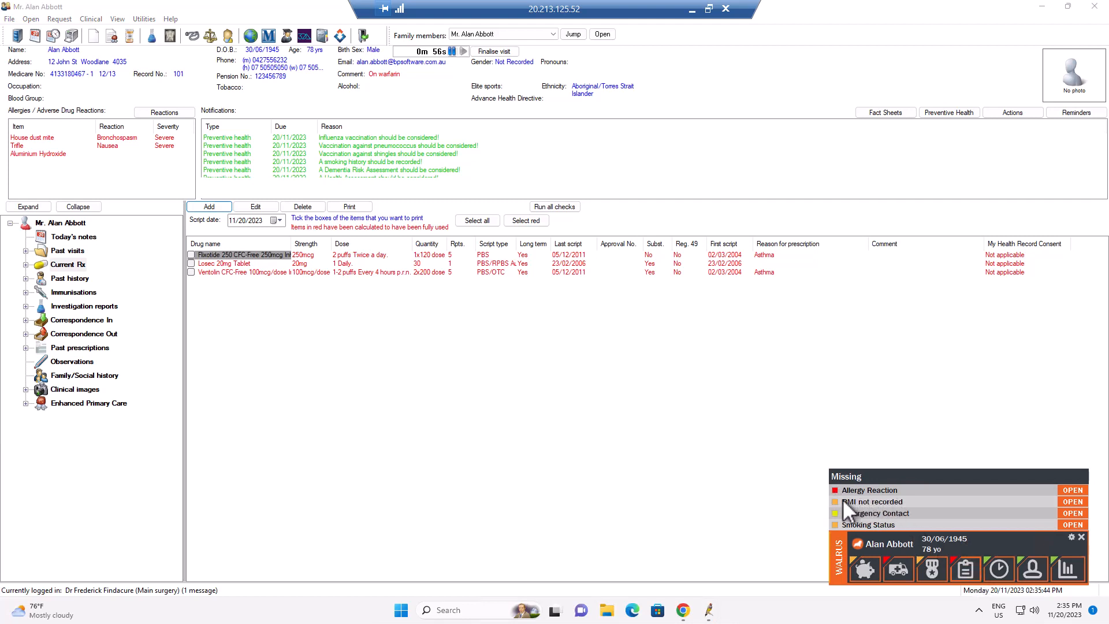
click(1076, 489)
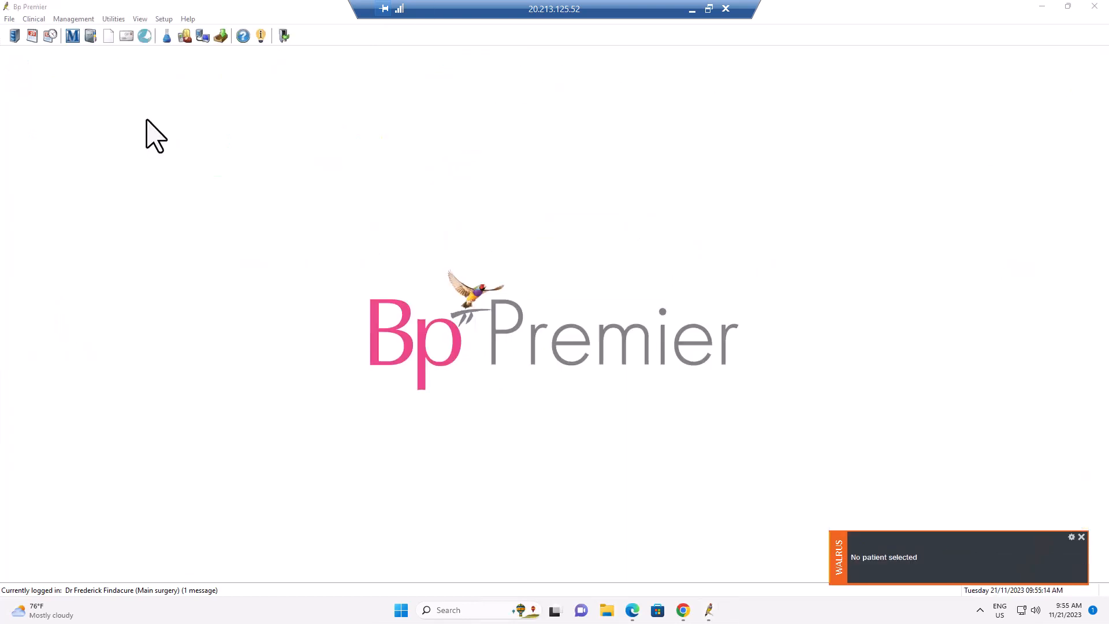
- Search patients for ABB and open the first matching record
click(13, 37)
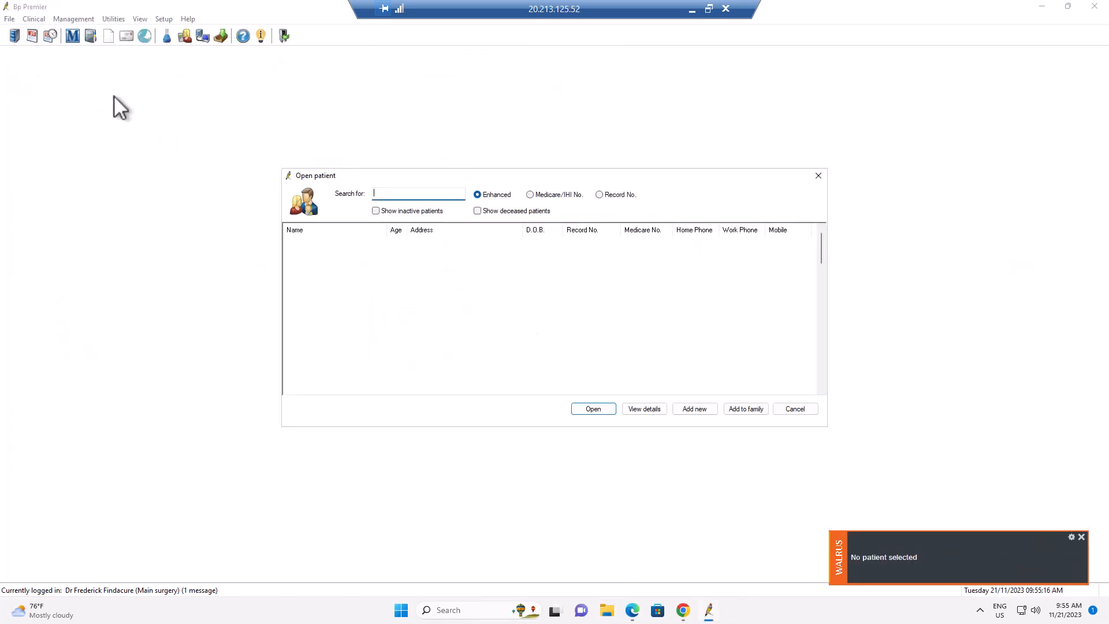
text(ABB)
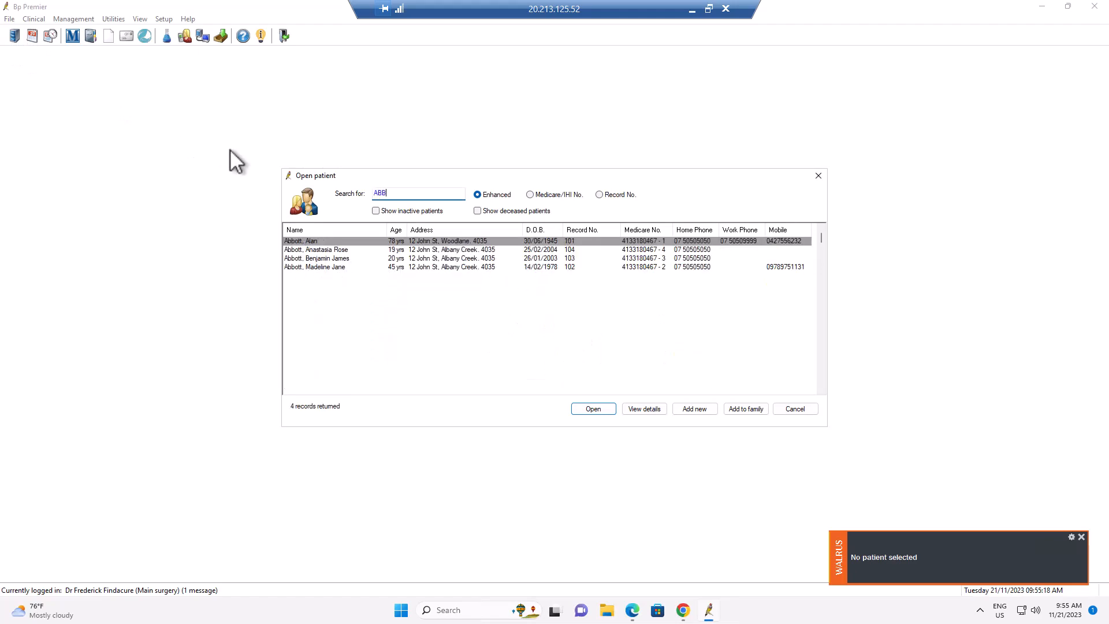
double_click(313, 241)
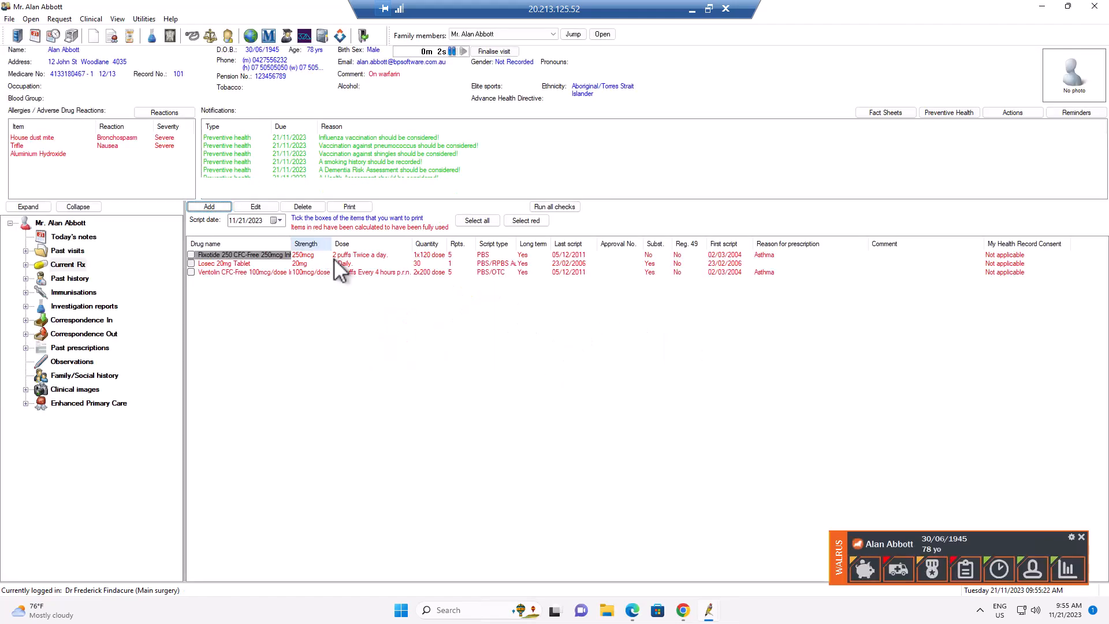
- Show the patient's Walrus risk notifications and view the Life! Risk Criteria A (AUSDRISK) details
click(895, 573)
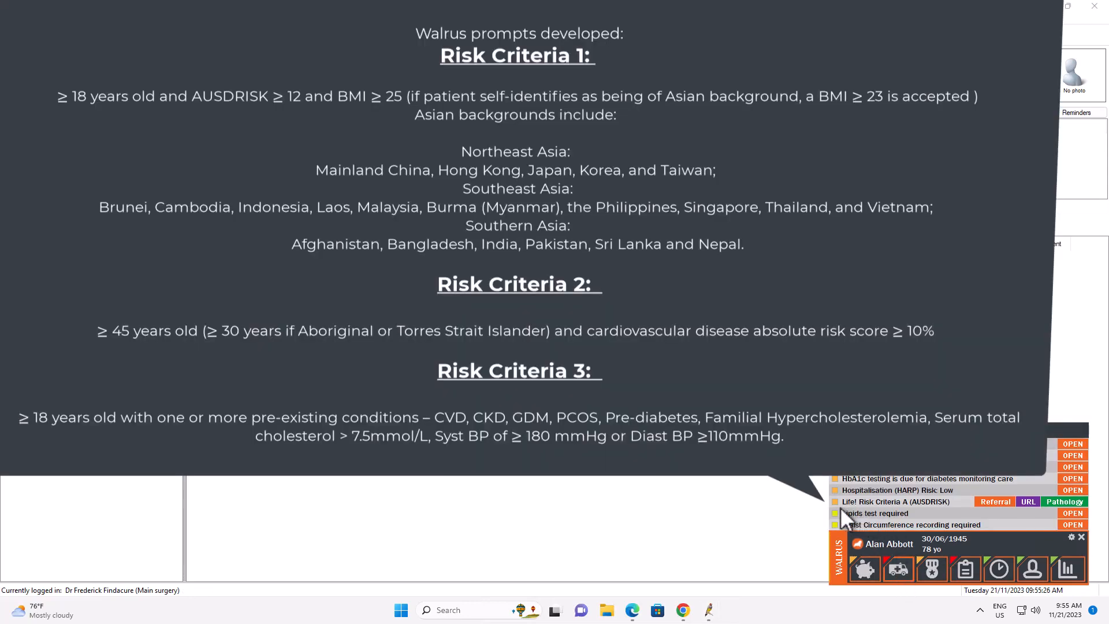
mouse_move(928, 505)
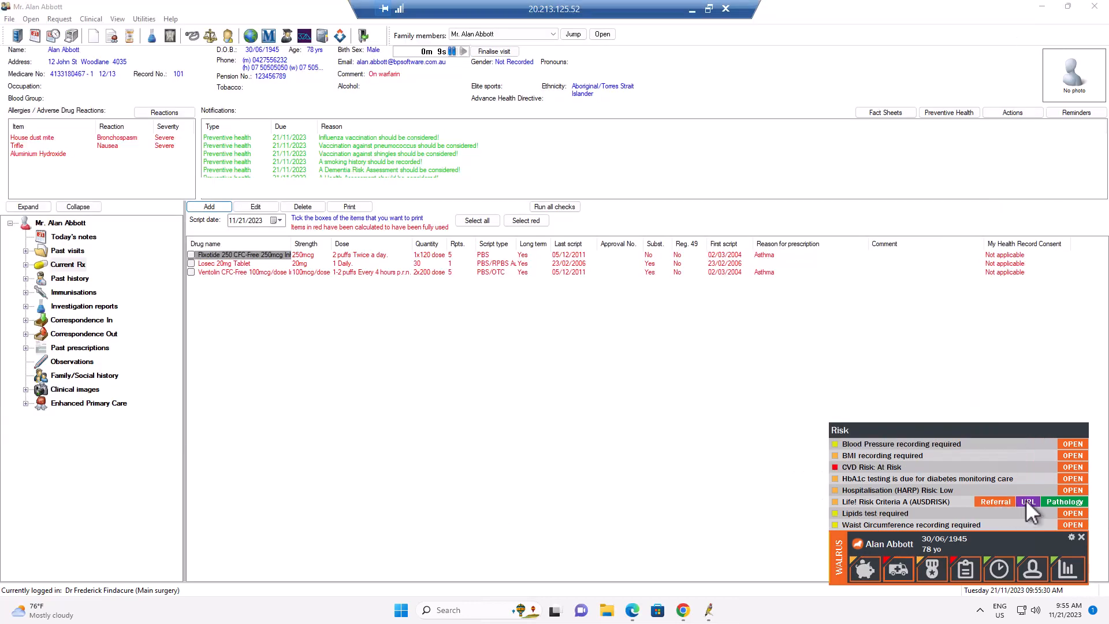
- Open the referral letter and then the linked web page from the Life! Risk Criteria A (AUSDRISK) notification
click(990, 500)
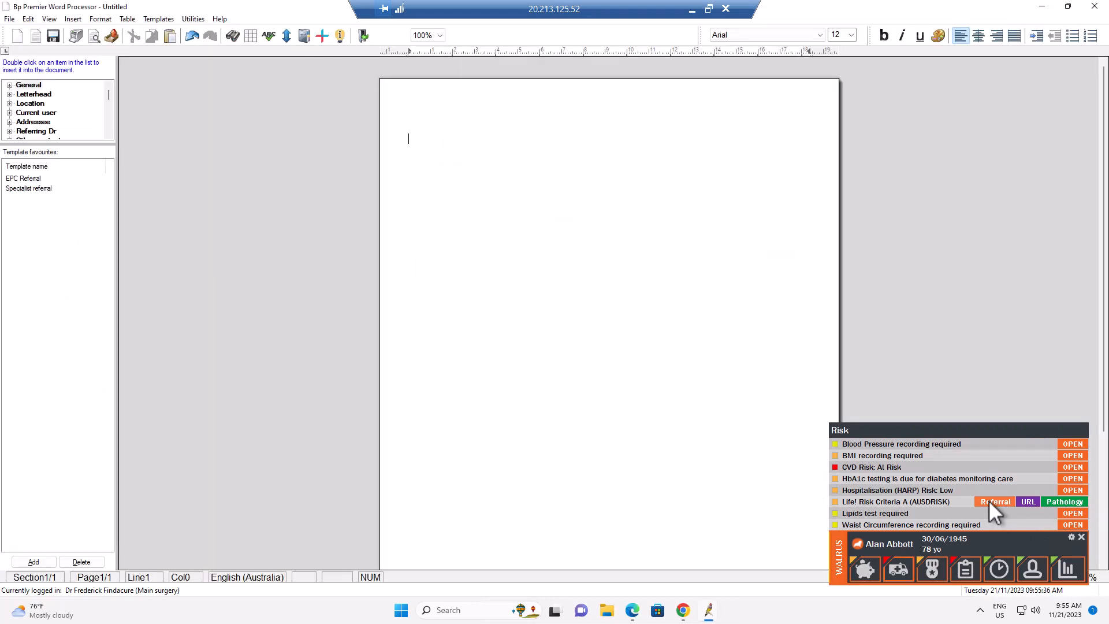
click(1028, 502)
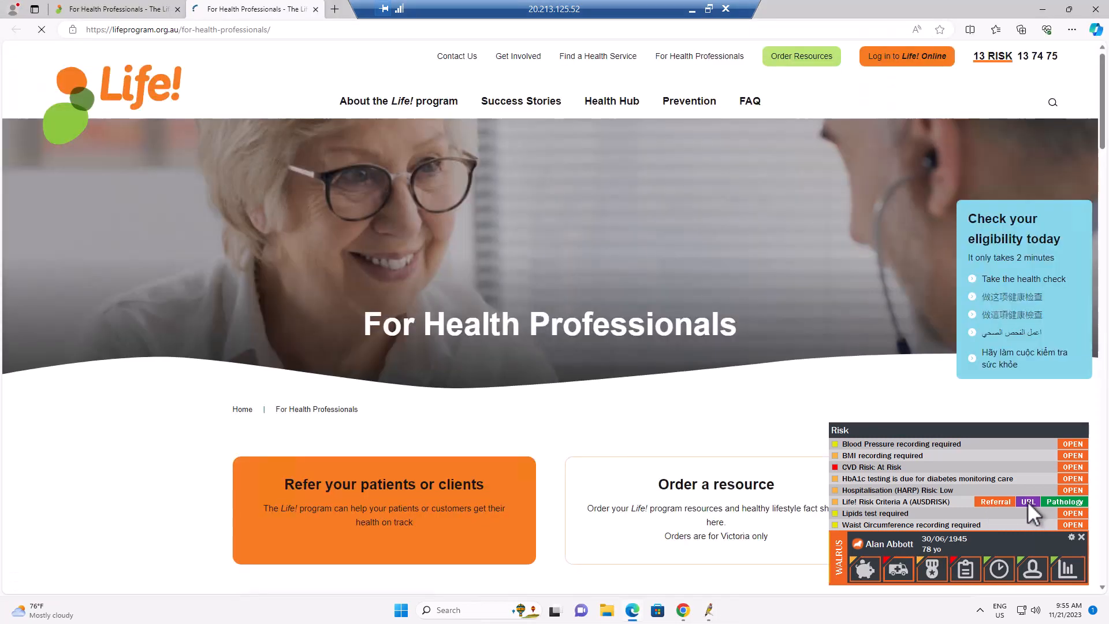
- Scroll through the Life! program For Health Professionals page to review referral information, then close the browser
scroll(591, 415, down, 4)
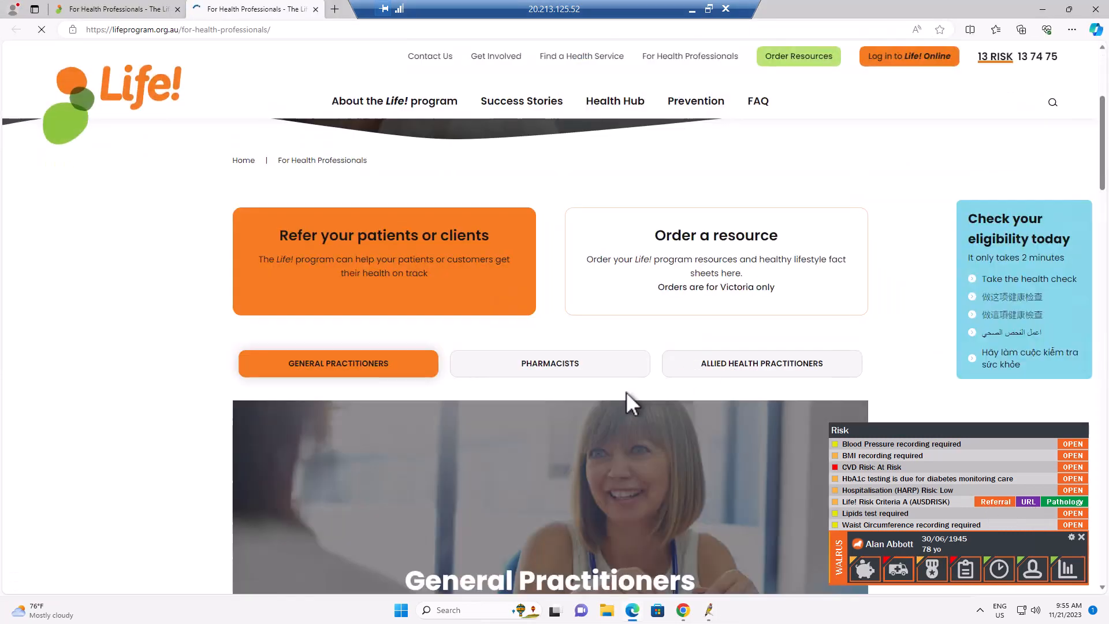
scroll(578, 323, up, 4)
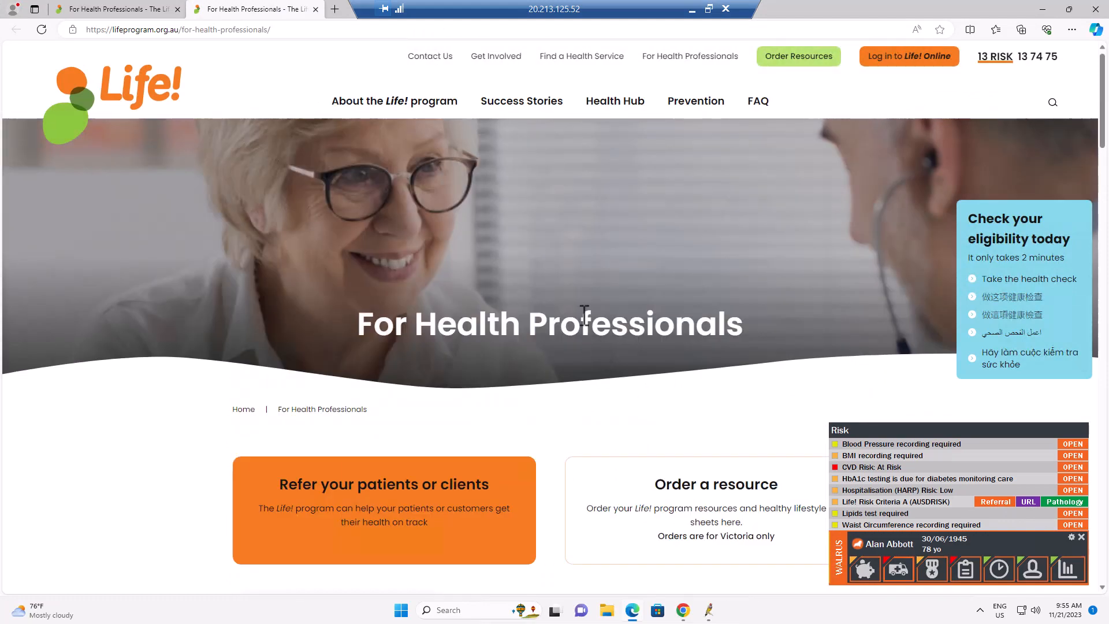
scroll(579, 329, down, 3)
scroll(578, 329, down, 10)
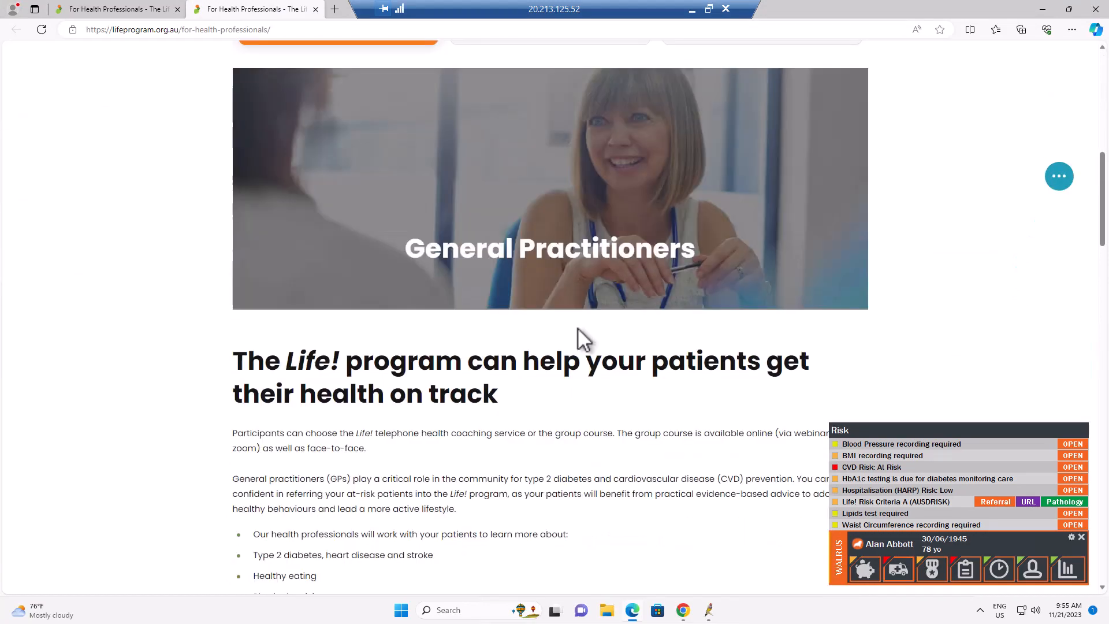
scroll(578, 327, down, 7)
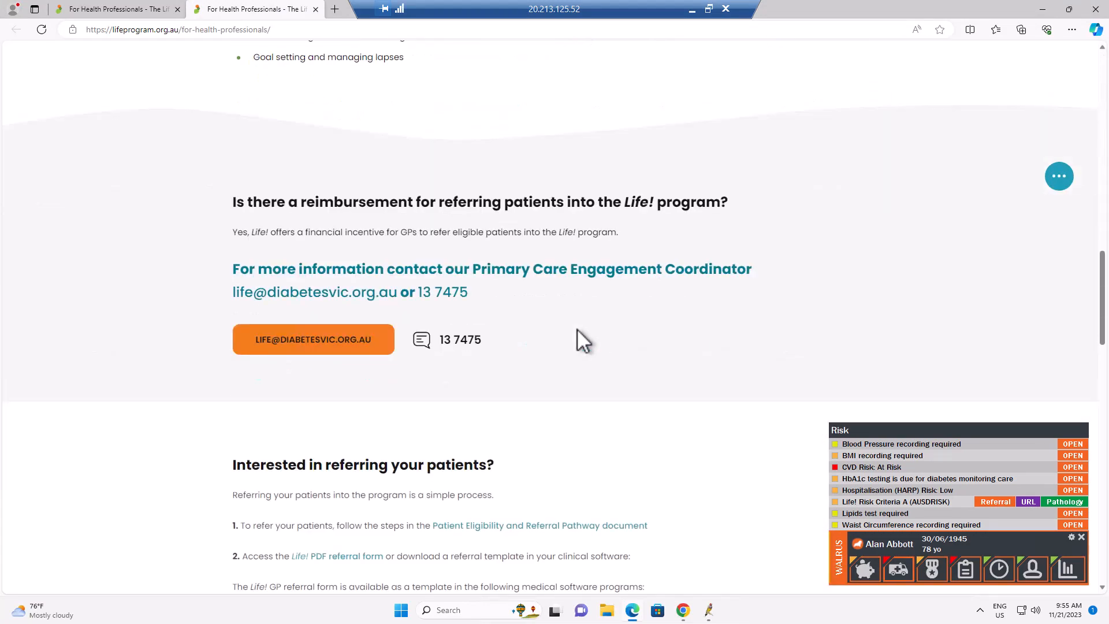
scroll(580, 340, down, 3)
scroll(579, 340, down, 6)
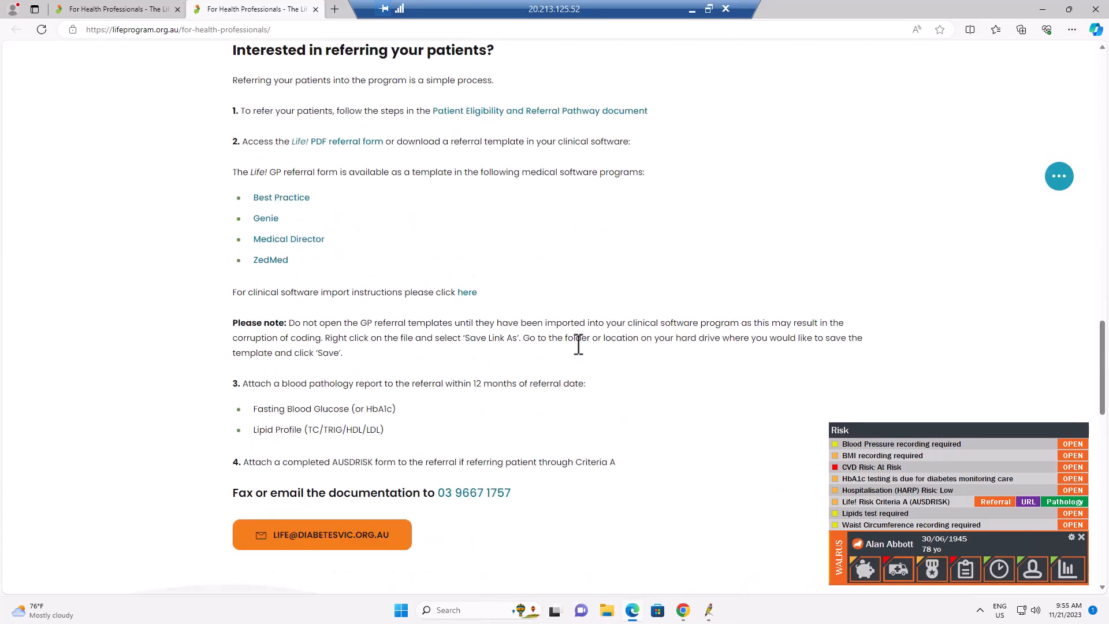
click(1096, 10)
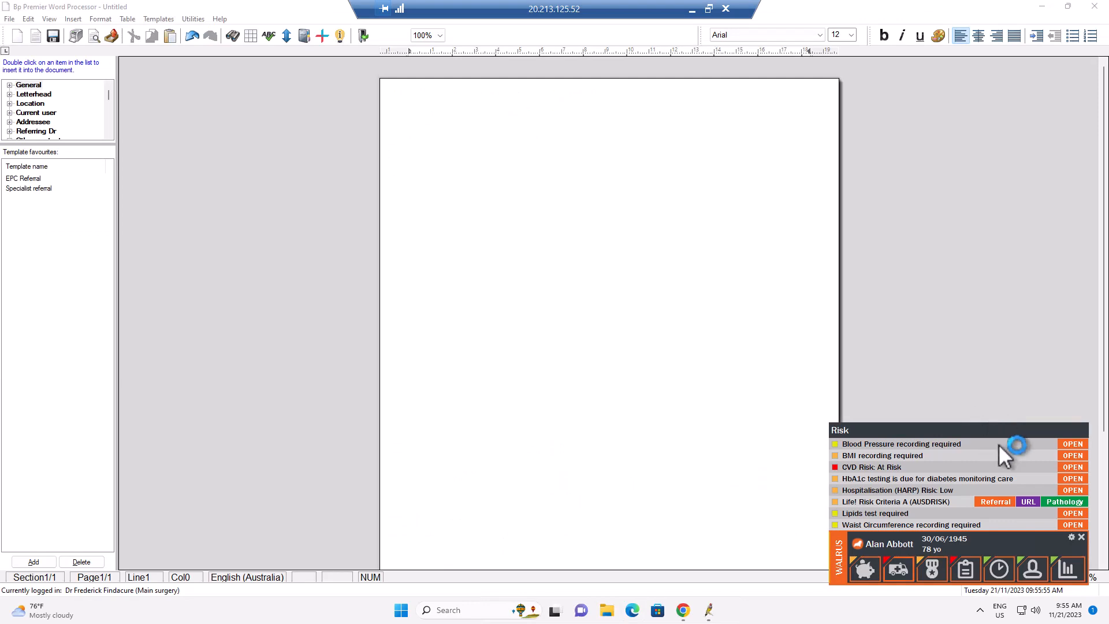
- Open a pathology request from the Life! Risk Criteria A notification and close the request dialog
click(1061, 501)
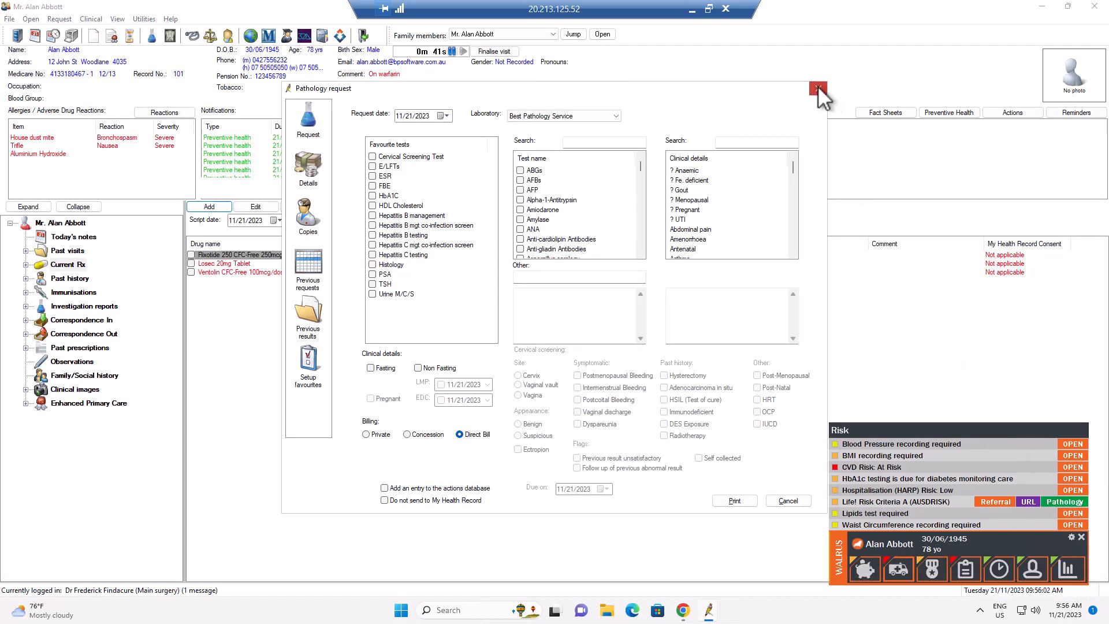
click(818, 88)
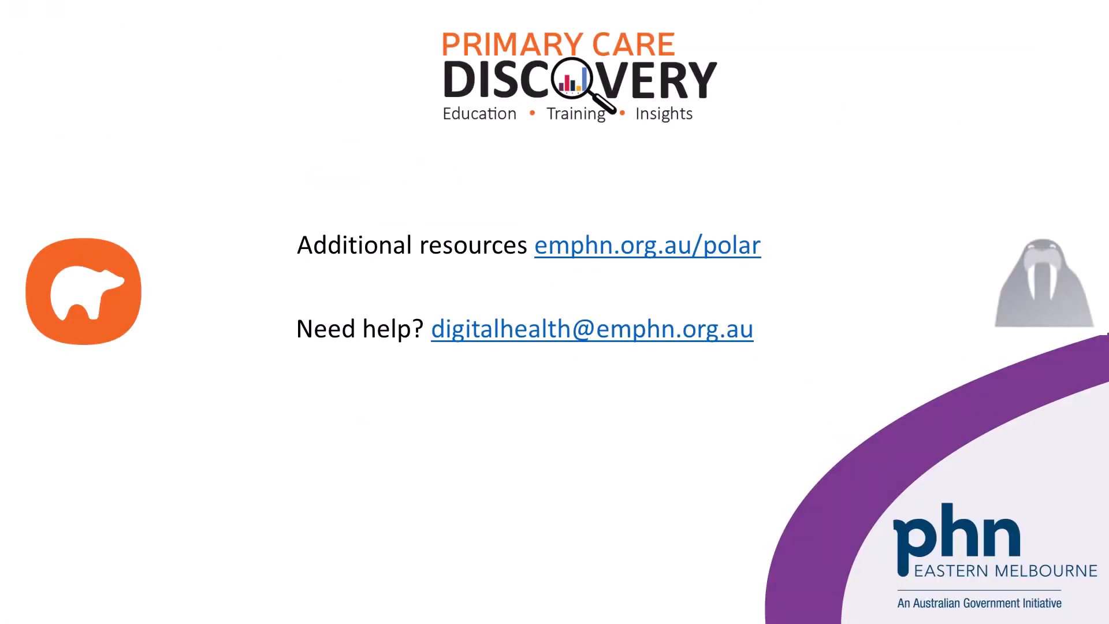